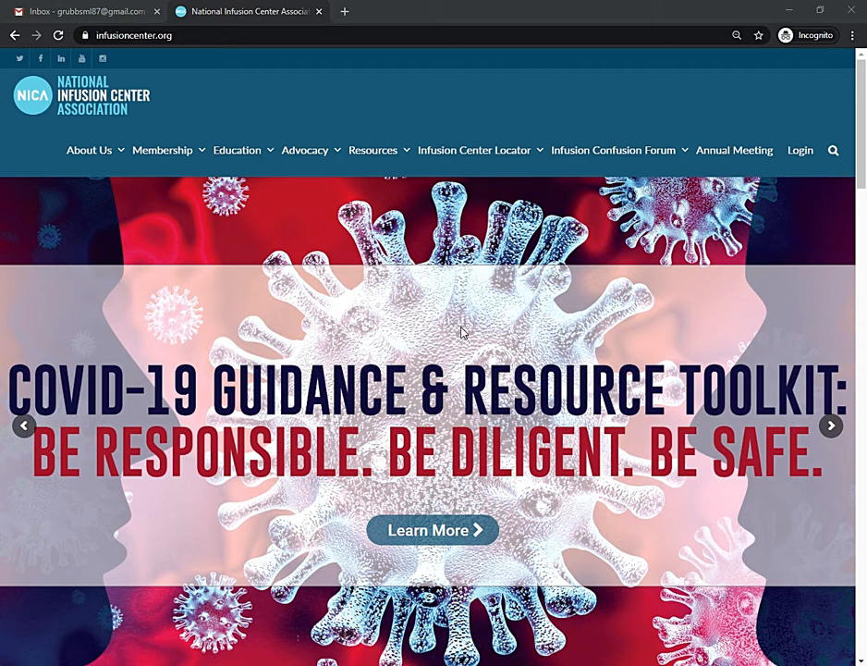
Go to the Search page under the Infusion Center Locator menu.
mouse_move(475, 160)
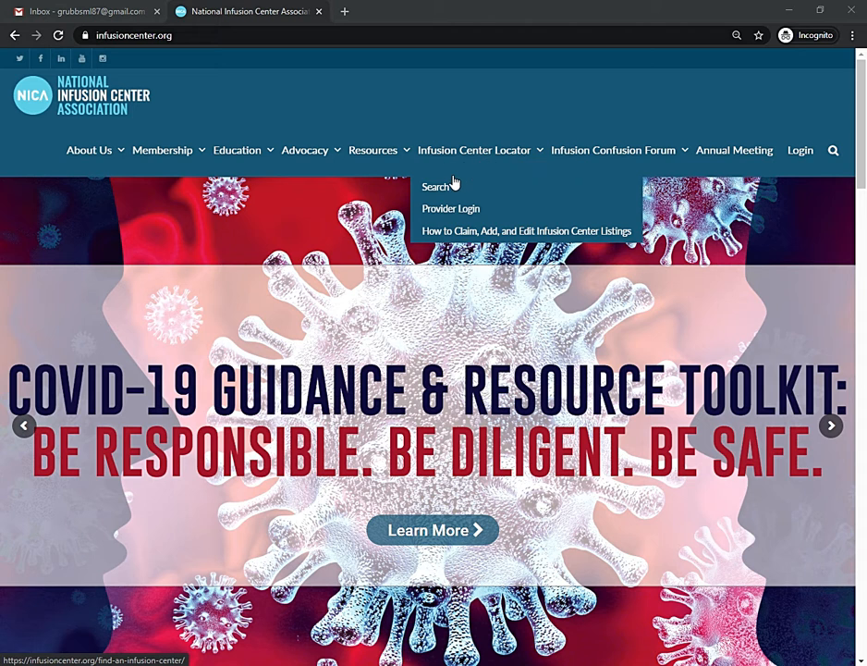
left_click(445, 190)
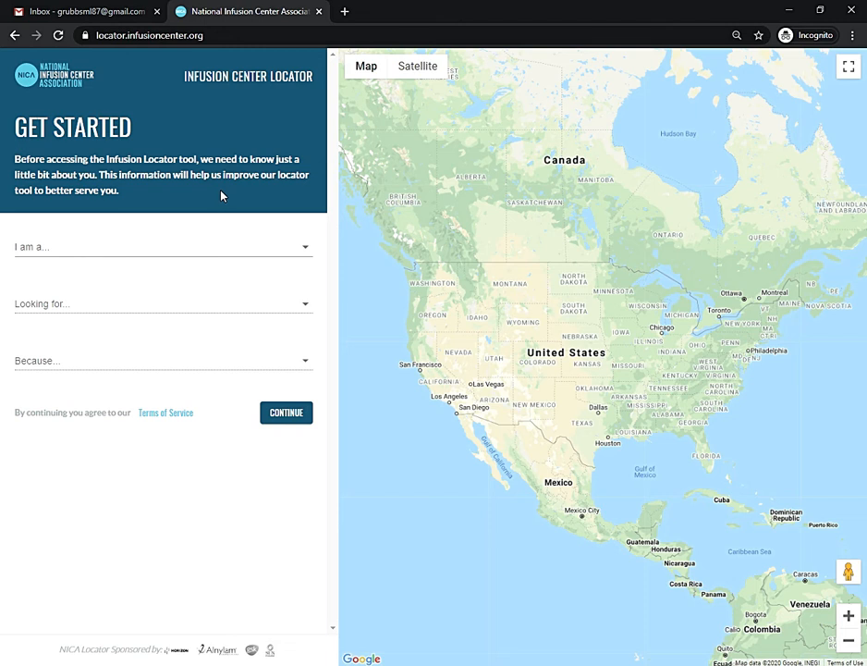
Answer Get Started as a medical provider, first-time location, new prescription, and continue.
left_click(184, 253)
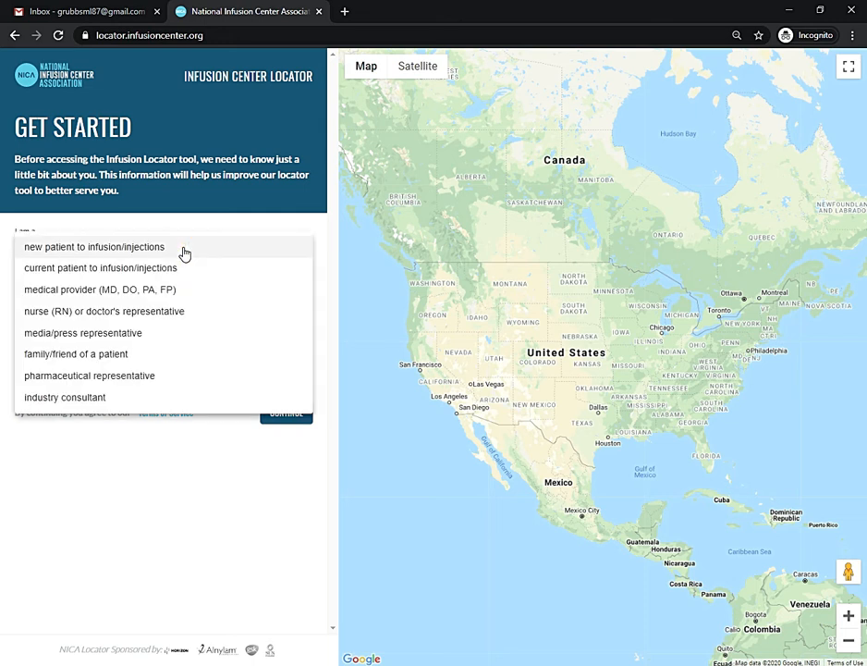
left_click(184, 290)
left_click(170, 304)
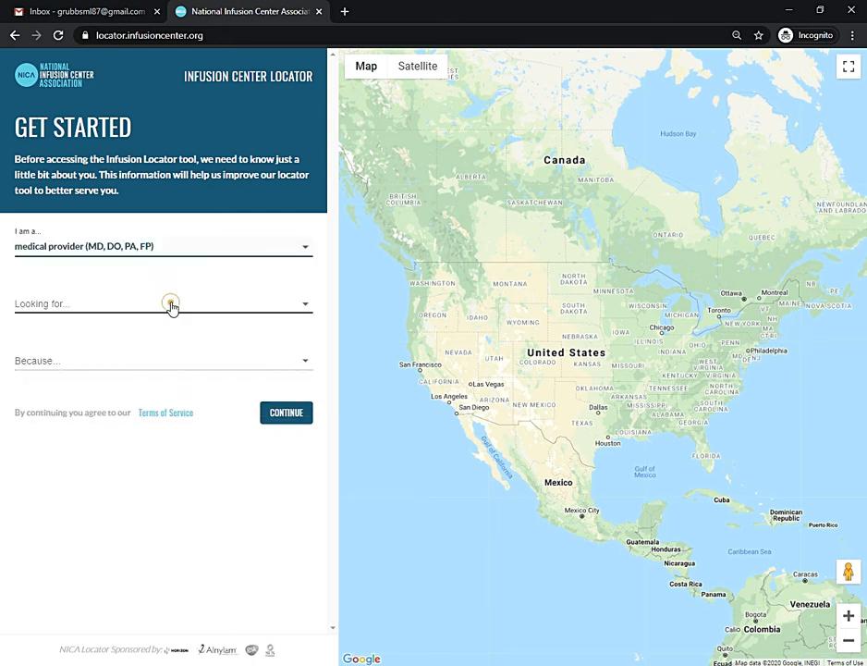
left_click(166, 326)
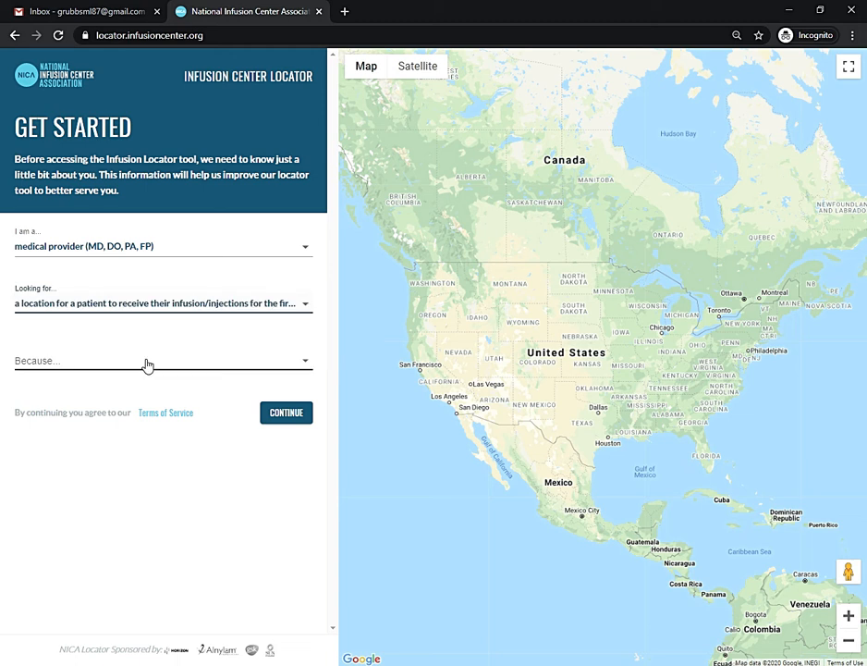
left_click(147, 363)
left_click(147, 363)
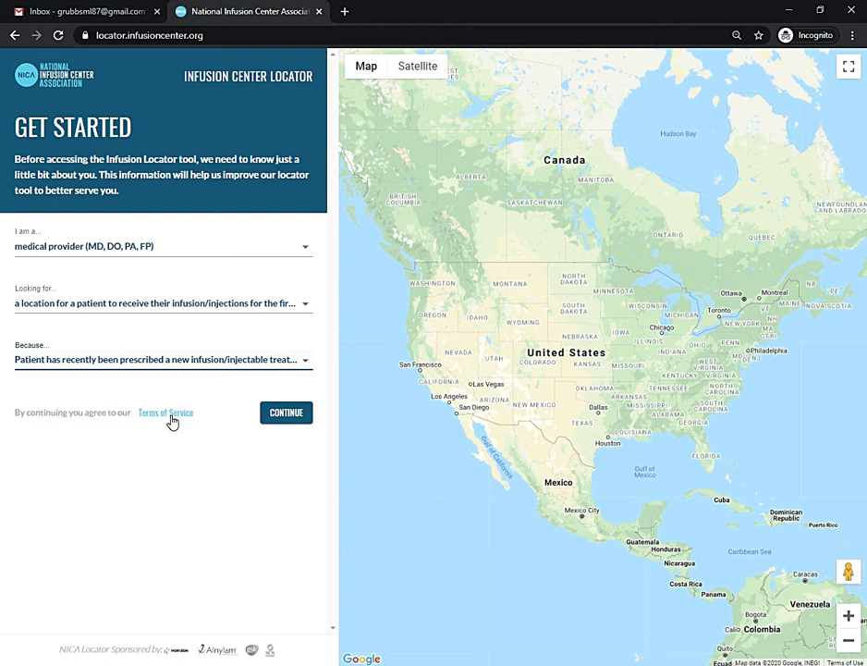
left_click(288, 415)
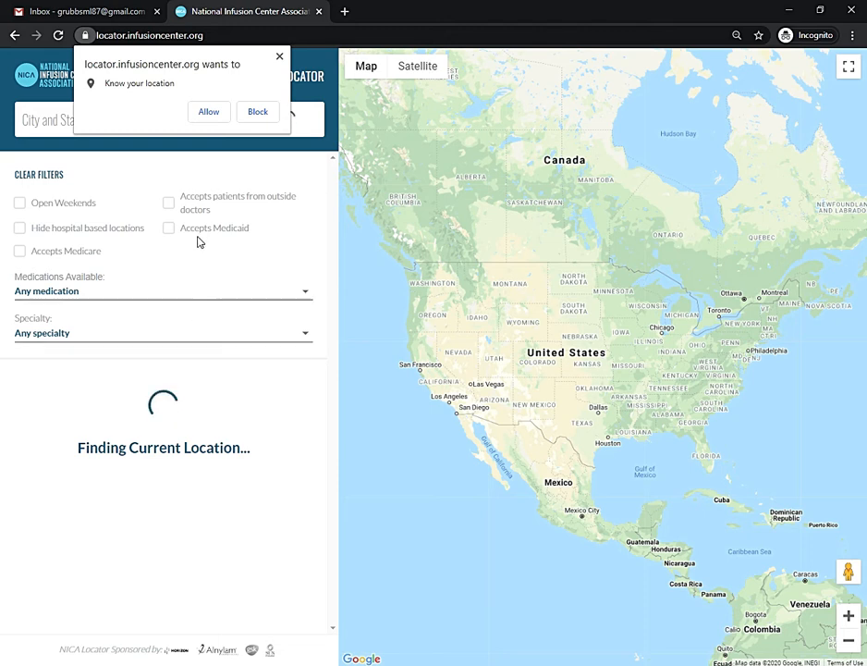
Allow location access and enter ZIP 32789 in the City and State, or ZIP field.
left_click(209, 113)
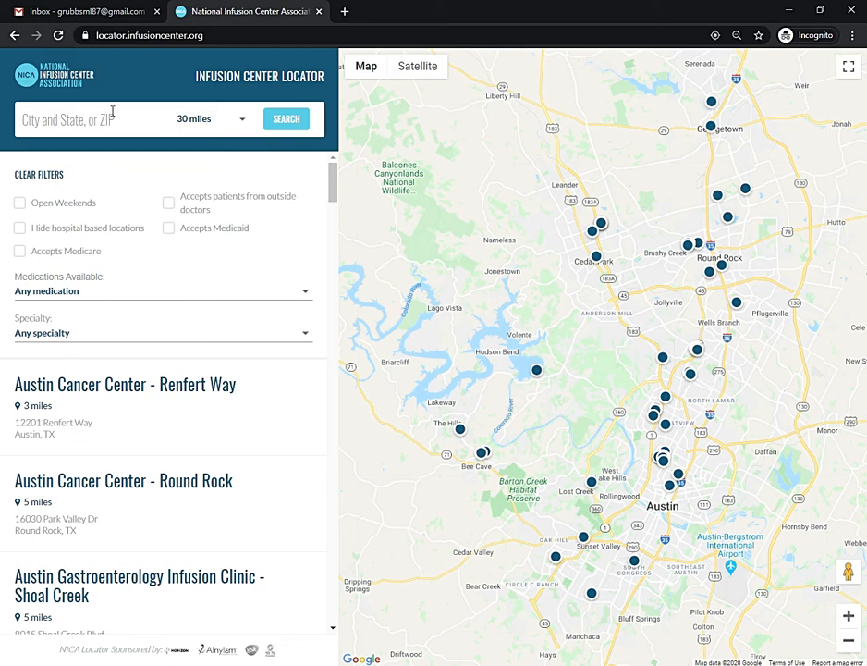
left_click(107, 119)
type("32789")
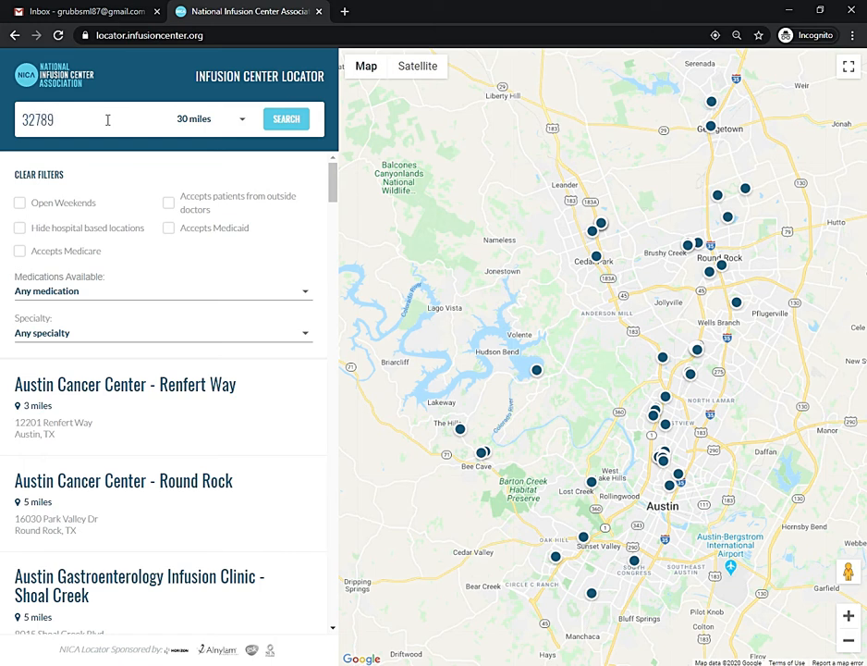
left_click(195, 120)
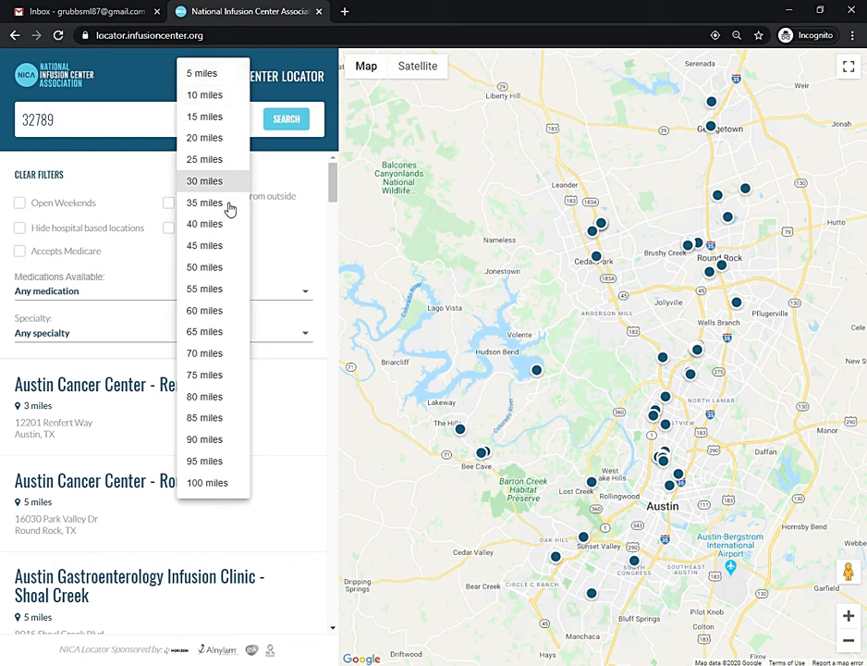
Search within 40 miles of 32789, leaving Medications and Specialty unset.
left_click(205, 225)
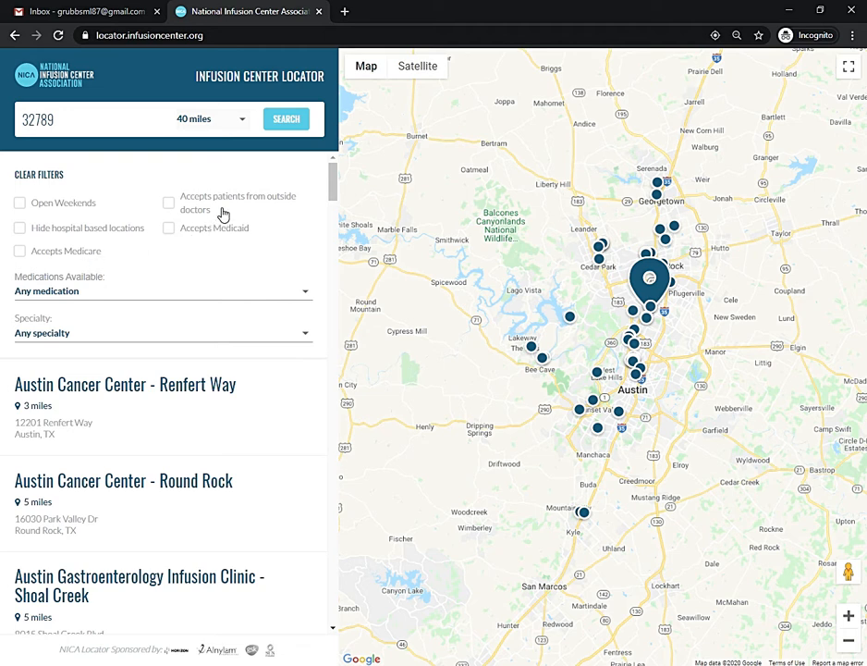
left_click(208, 301)
left_click_drag(309, 188, 325, 616)
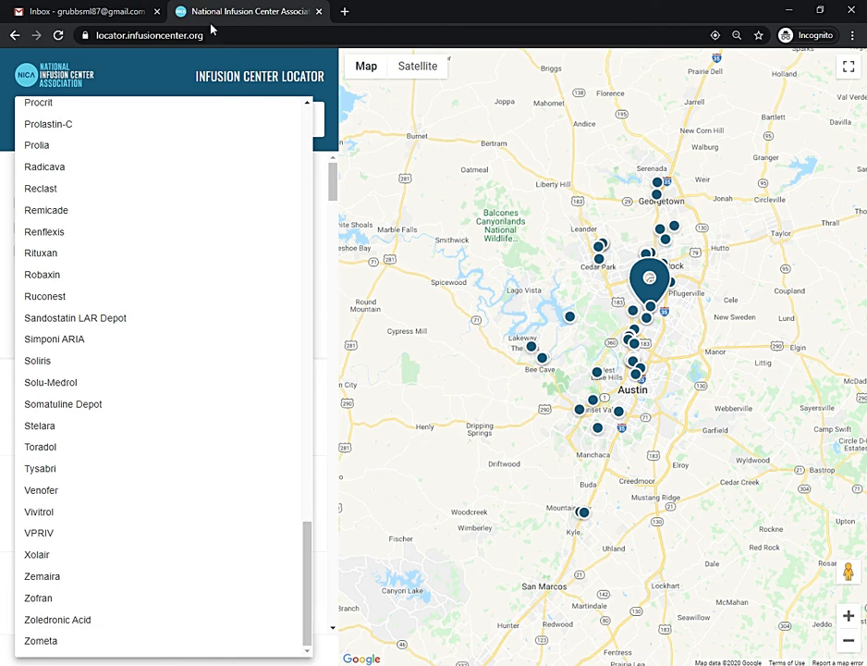
left_click(144, 77)
left_click(239, 331)
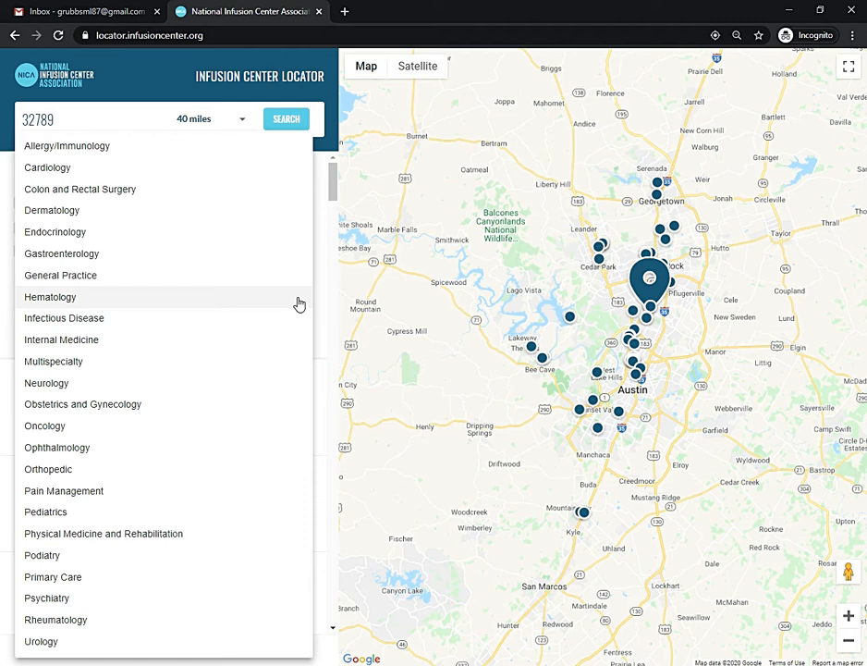
left_click(125, 54)
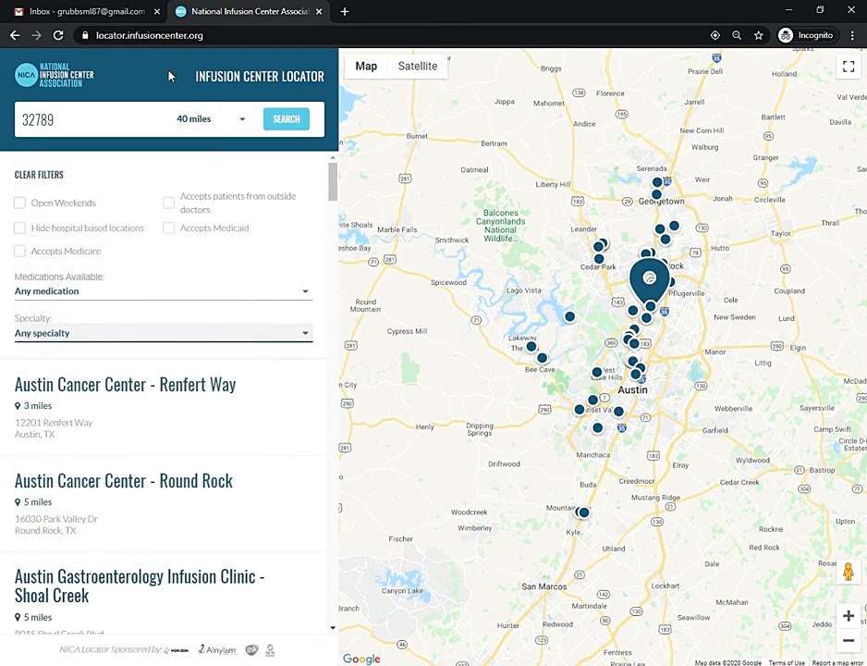
left_click(291, 124)
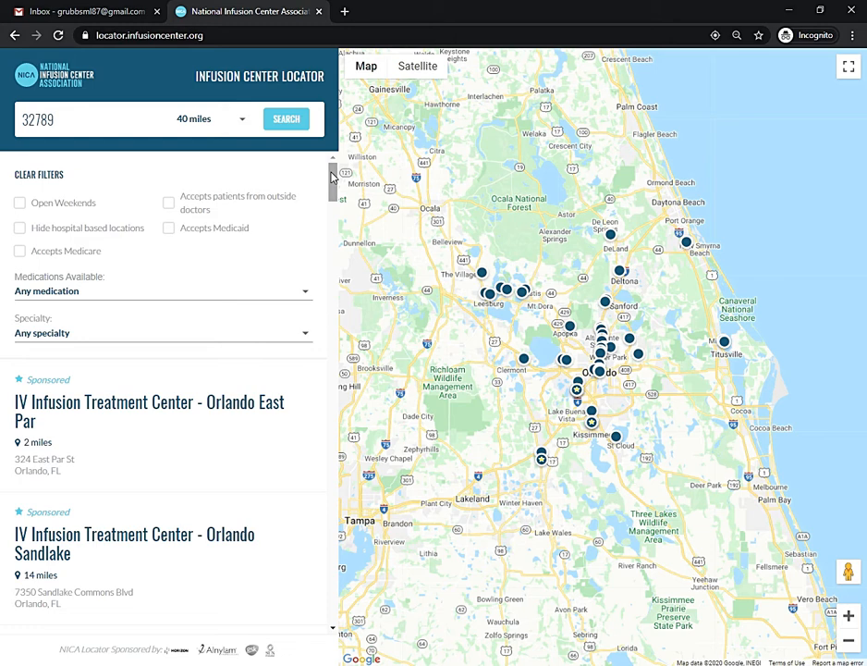
Open the Neurology Associates, PA result and choose Claim This Location.
left_click_drag(331, 177, 329, 344)
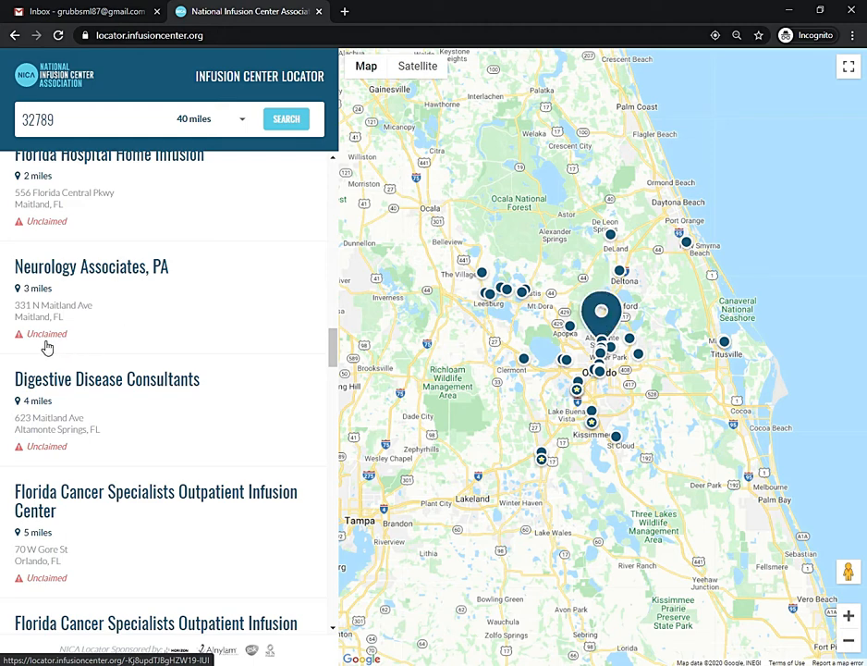
left_click(186, 308)
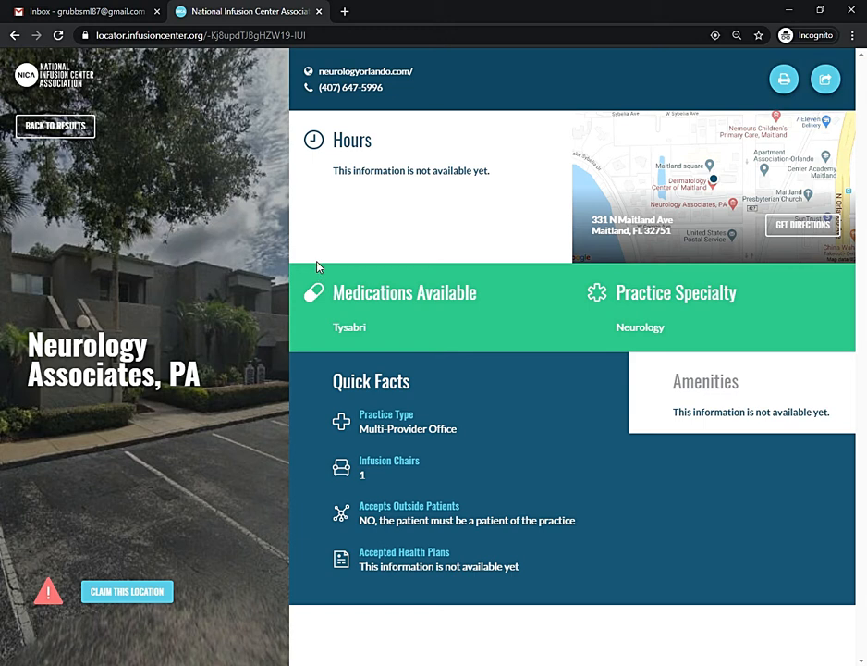
left_click(127, 597)
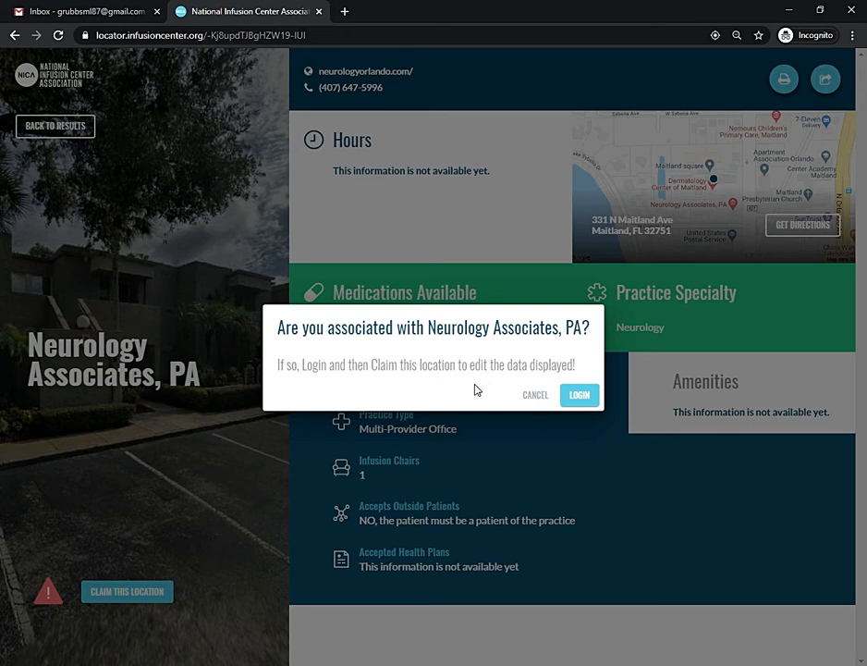
Log in by sending an email sign-in link to the account address, then check Gmail.
left_click(577, 399)
left_click(393, 329)
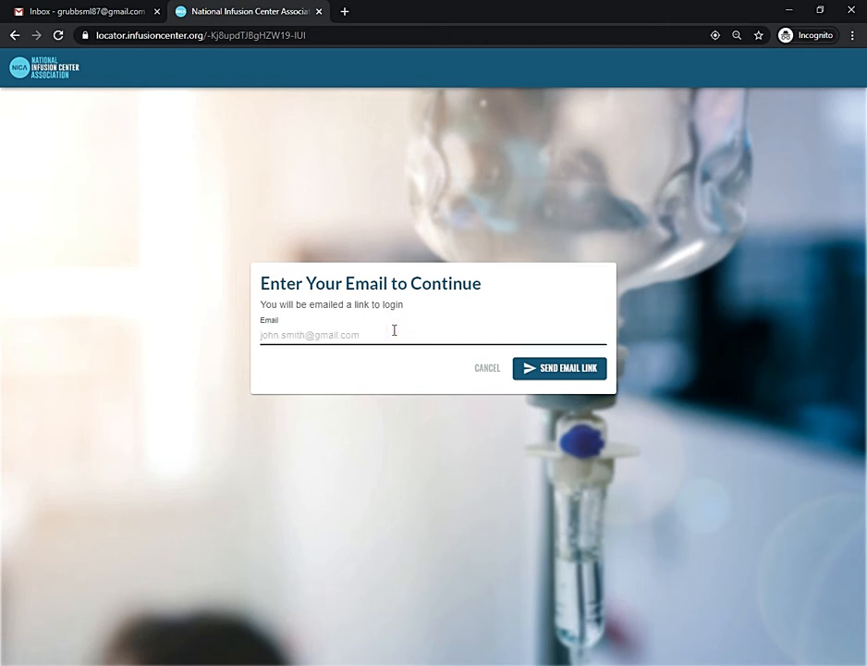
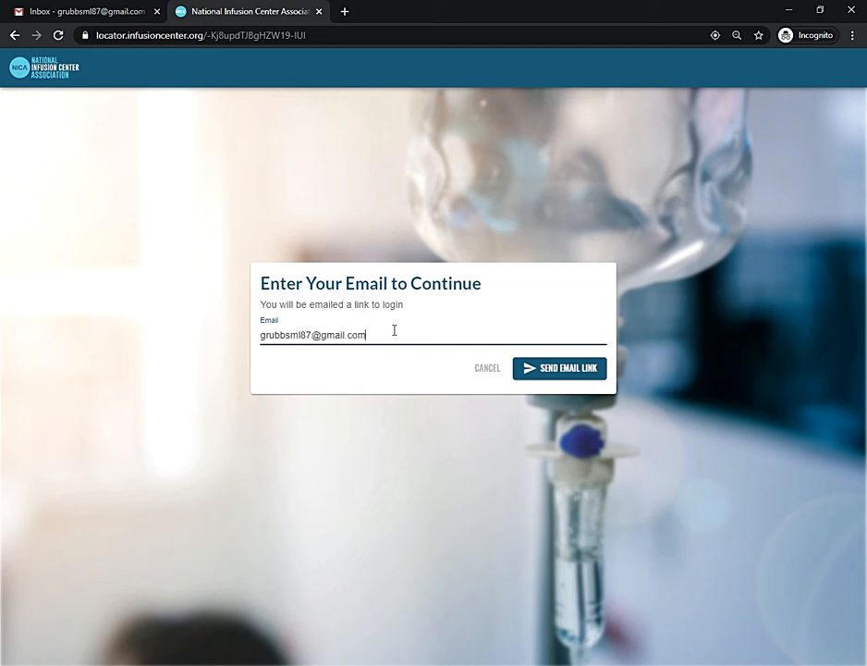
left_click(544, 373)
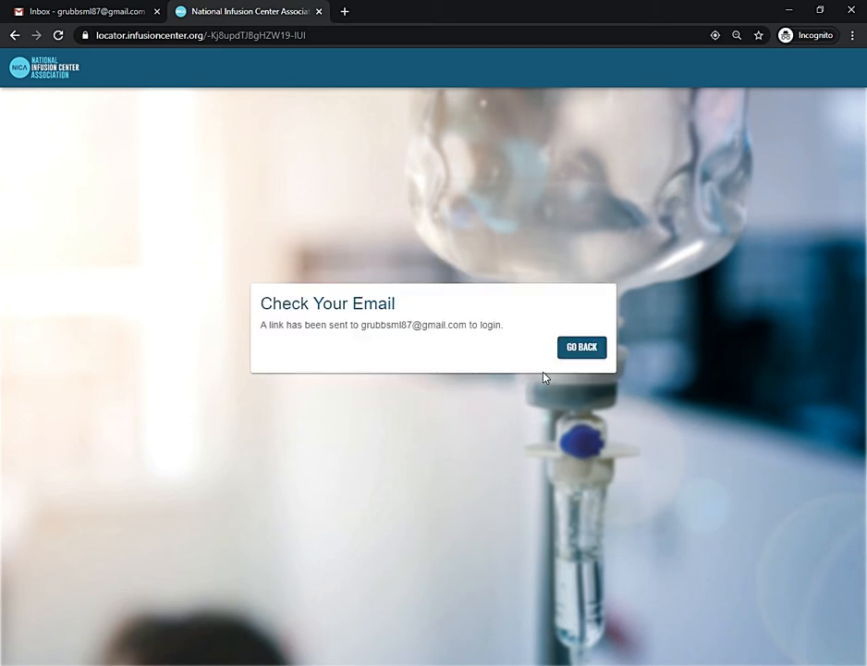
left_click(567, 349)
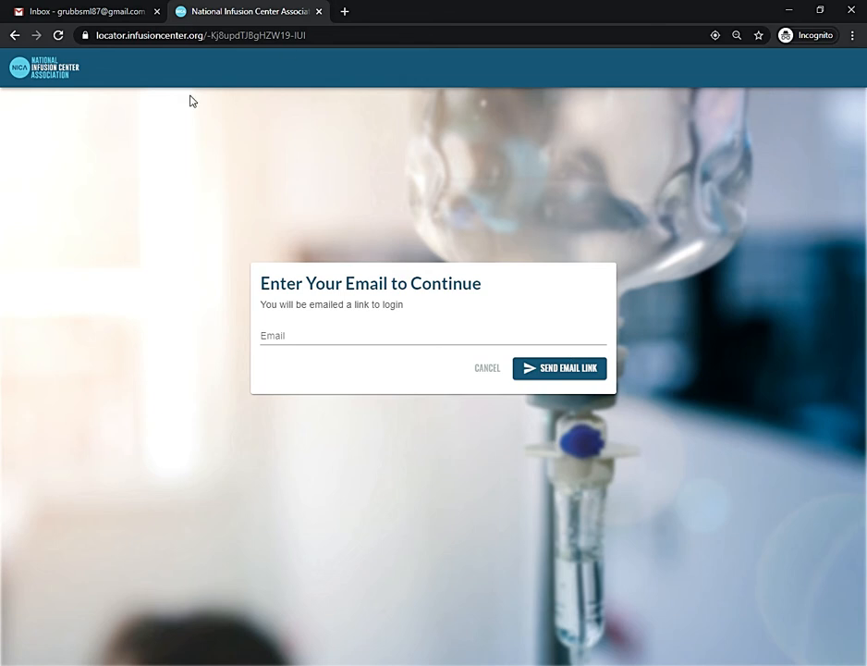
left_click(74, 13)
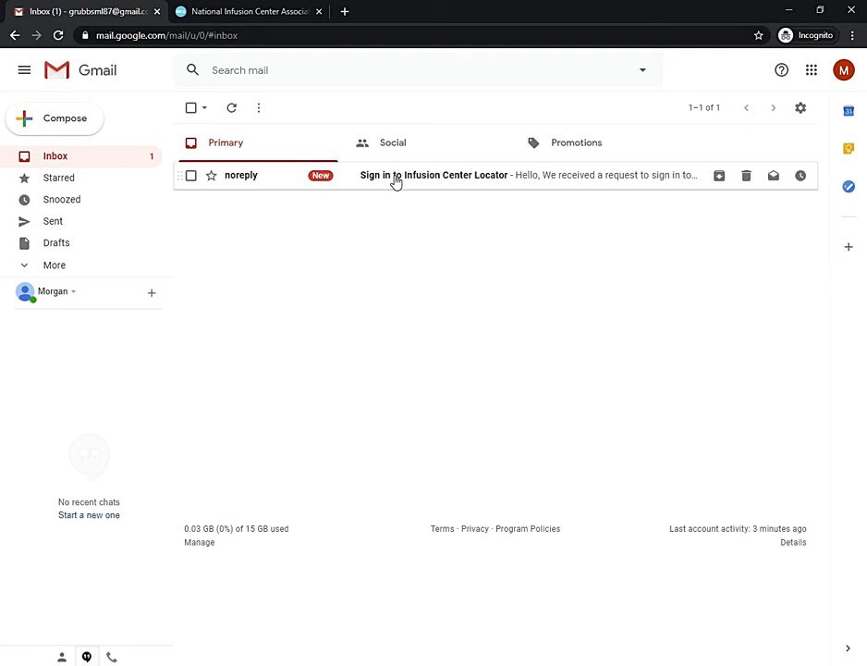
Sign in via the 'Sign in to Infusion Center Locator' email and restart the Neurology Associates claim.
left_click(396, 177)
left_click(395, 181)
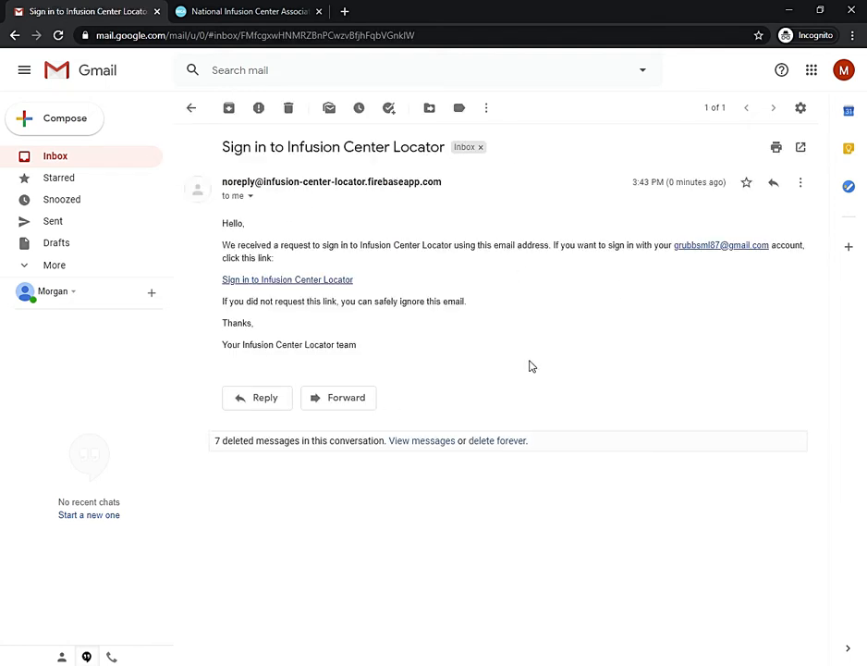
left_click(286, 283)
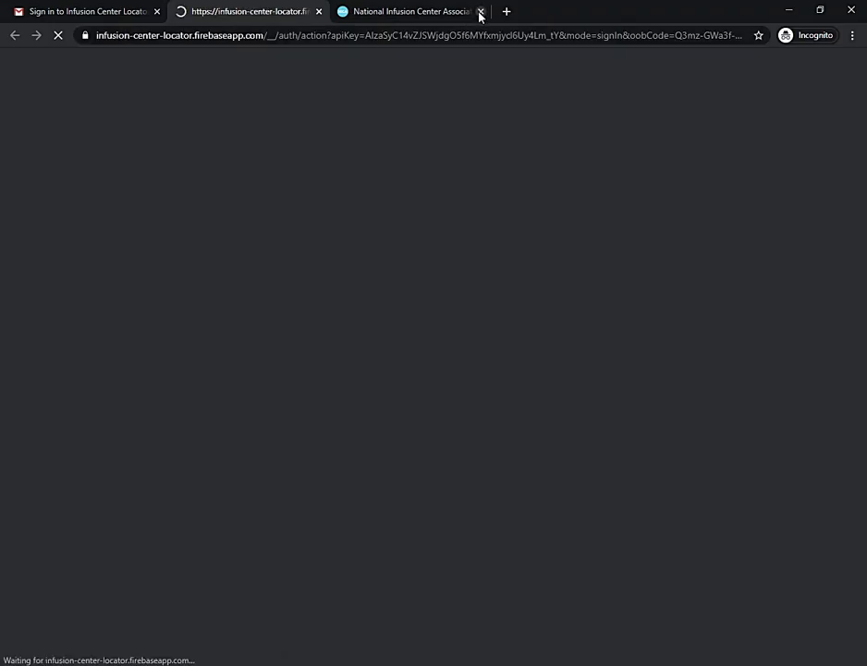
left_click(481, 11)
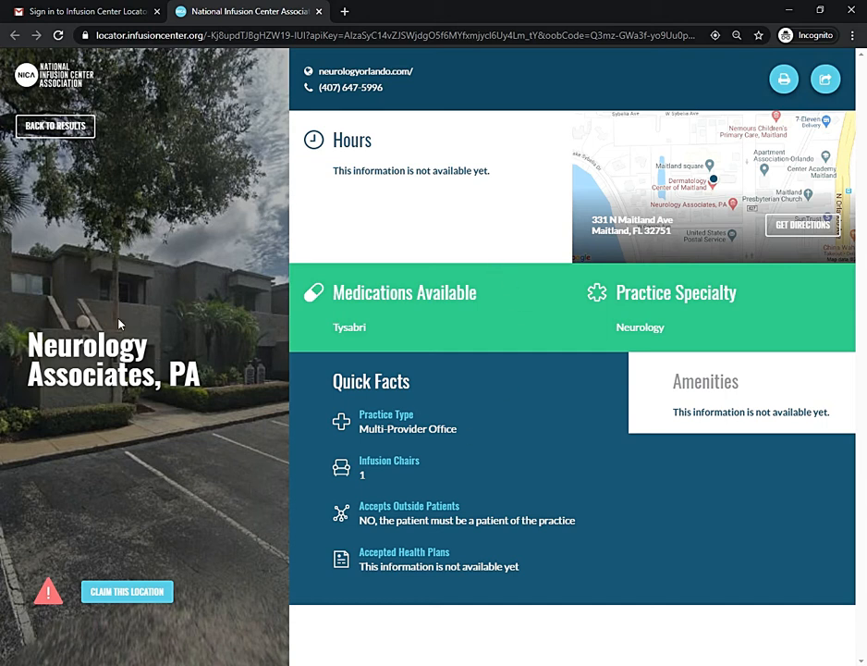
left_click(116, 596)
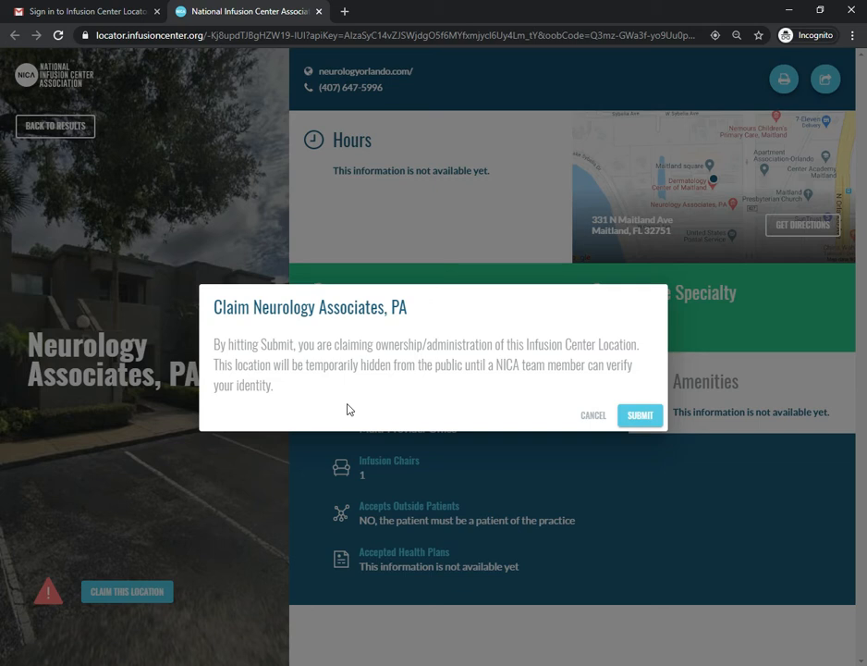
Submit the Neurology Associates, PA claim and proceed to the location manager.
left_click(642, 416)
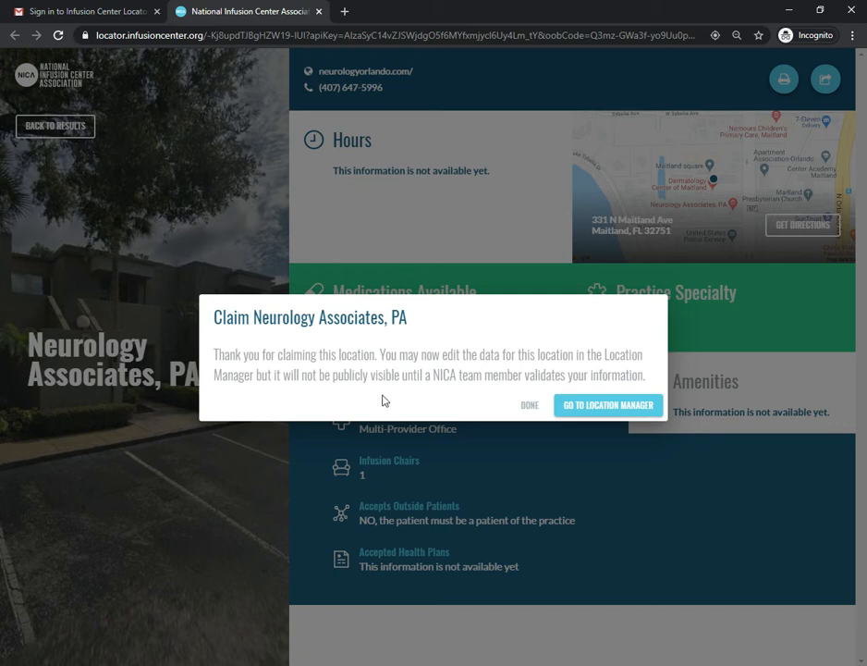
left_click(609, 407)
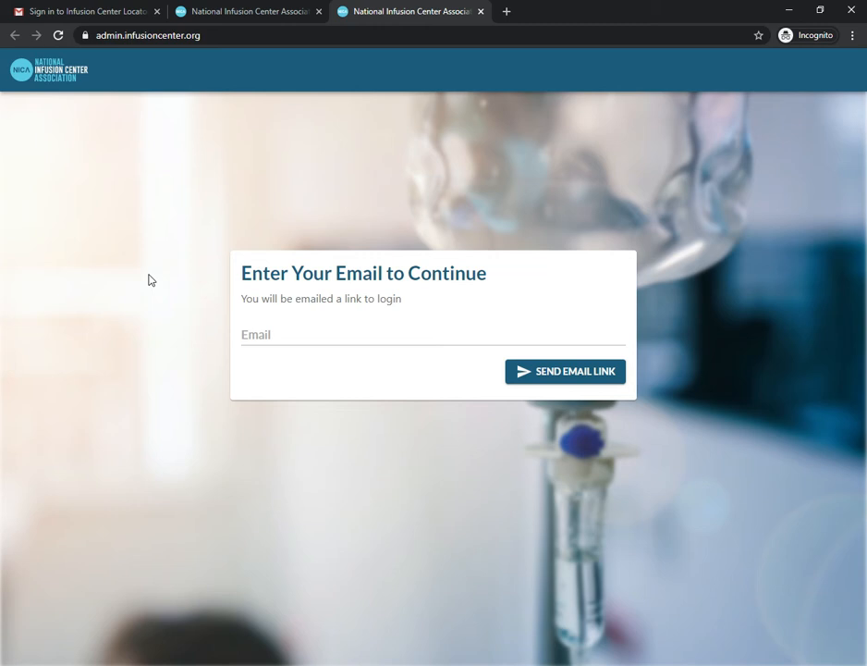
Send an admin login link to the account e-mail address and switch to Gmail.
left_click(254, 337)
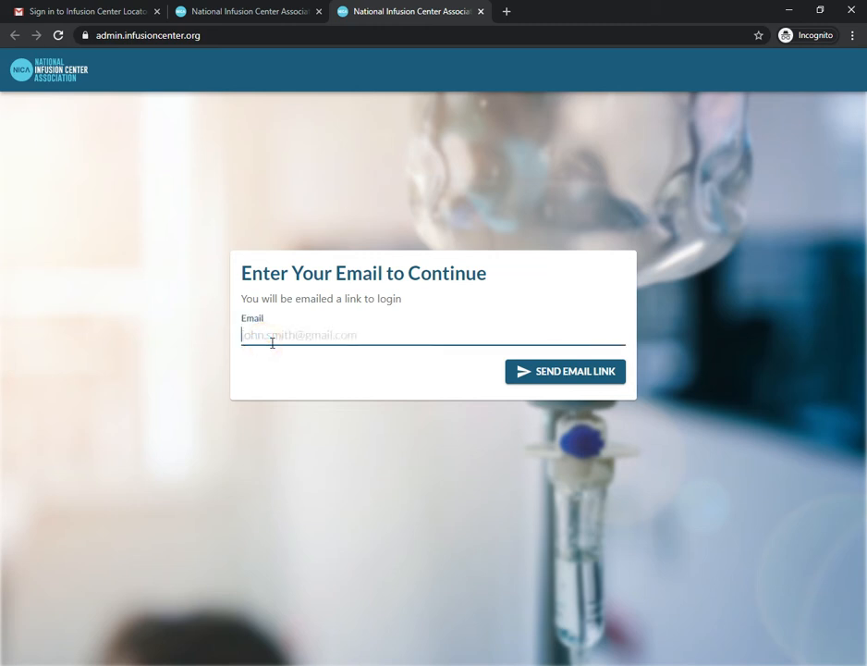
left_click(560, 375)
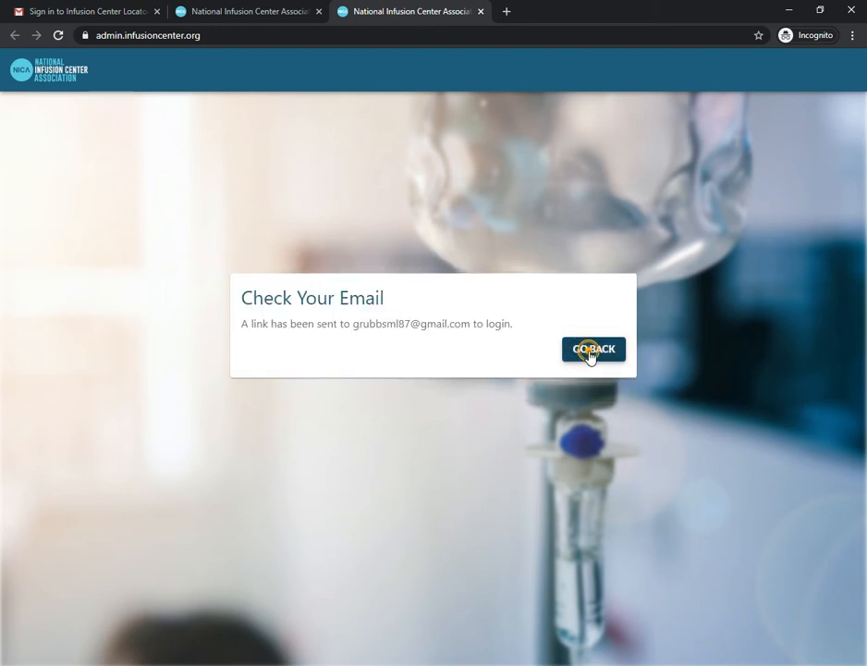
left_click(588, 353)
left_click(56, 9)
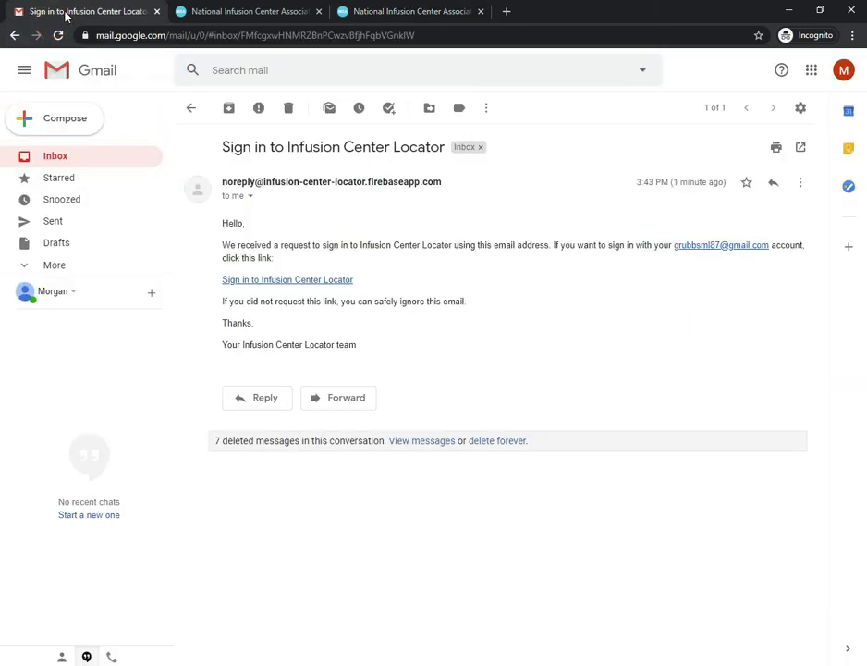
Use the newest sign-in email's link to log into the NICA Admin Panel, closing leftover tabs.
left_click(188, 107)
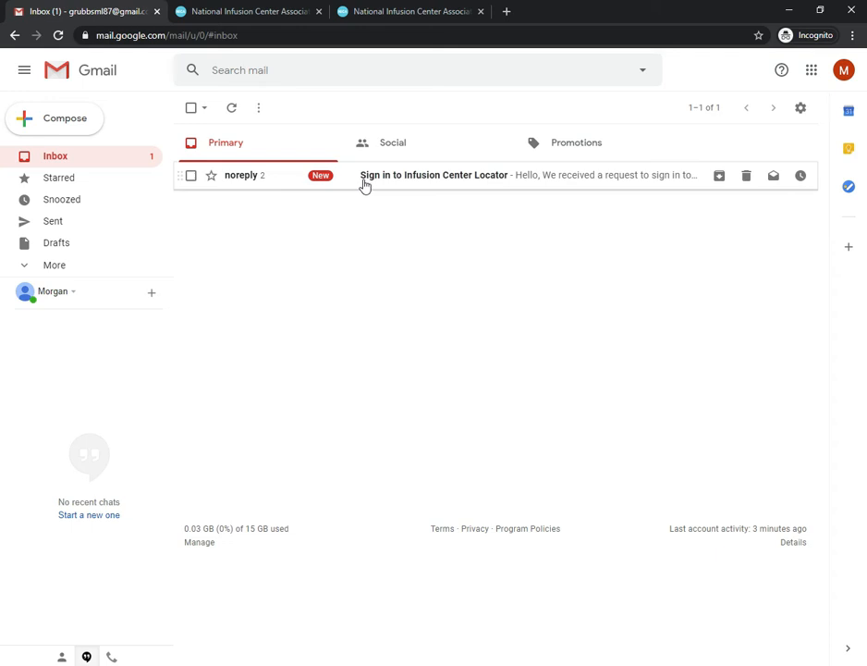
left_click(363, 179)
left_click(233, 266)
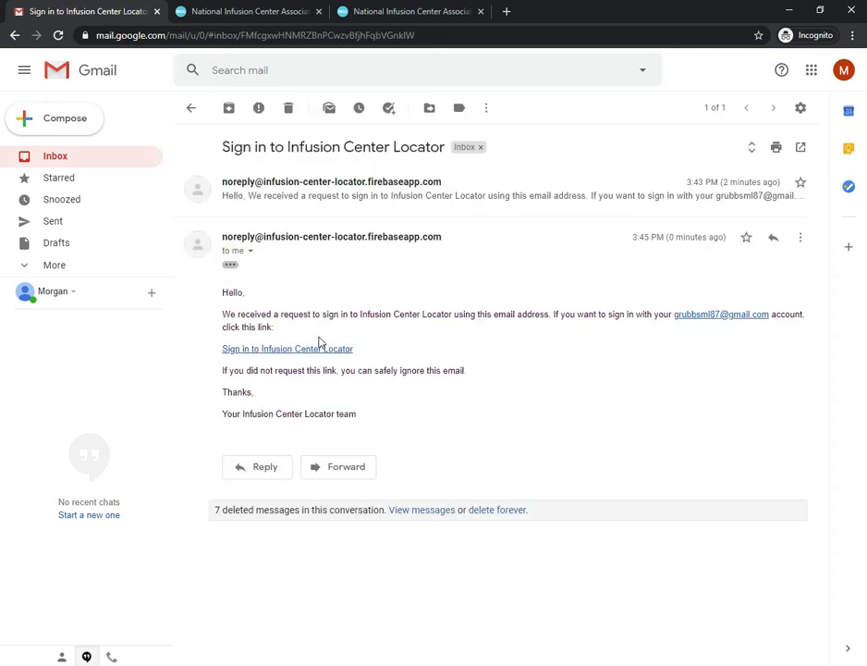
left_click(310, 352)
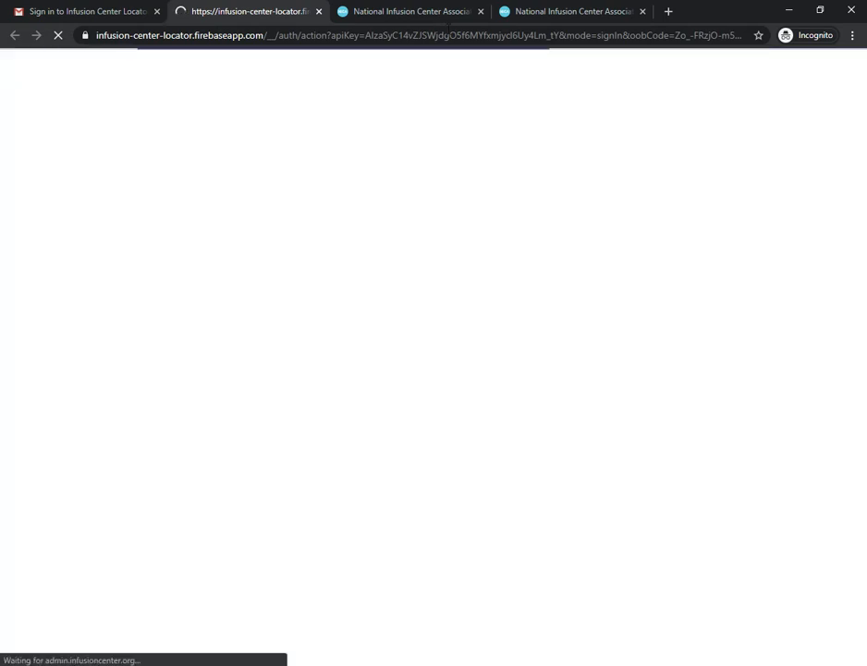
left_click(481, 12)
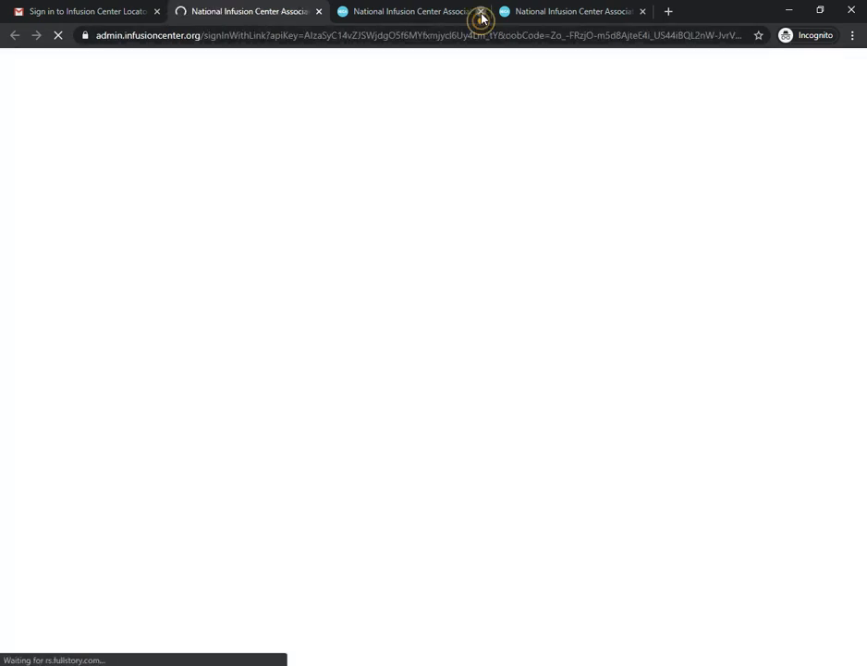
left_click(481, 12)
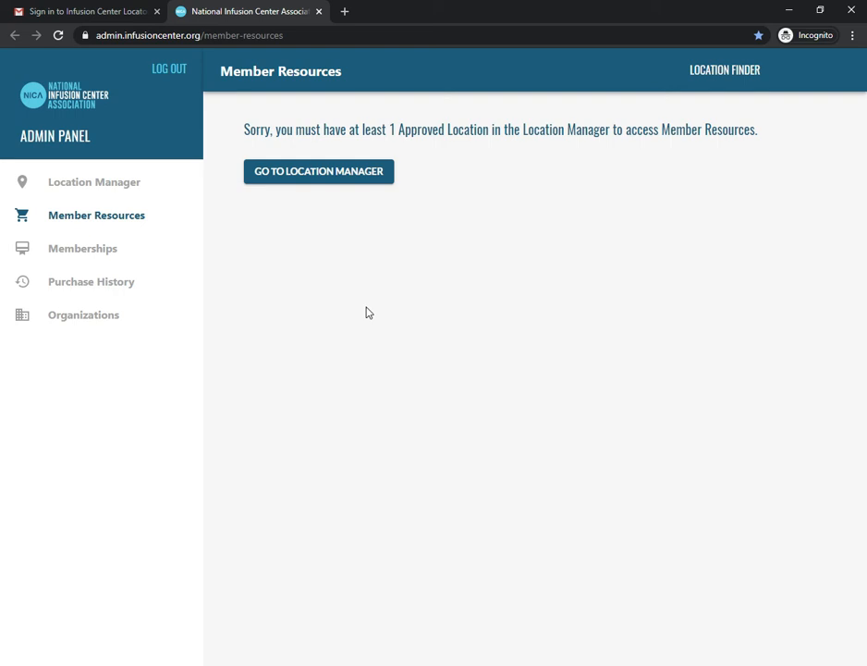
In the Location Manager, open the Neurology Associates, PA location for editing.
left_click(349, 179)
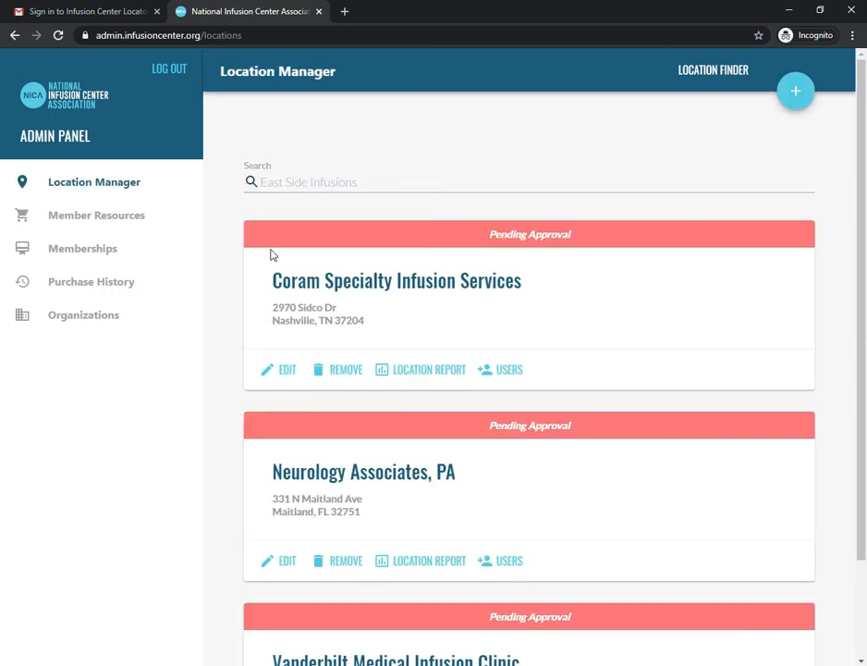
scroll(273, 257, "down", 2)
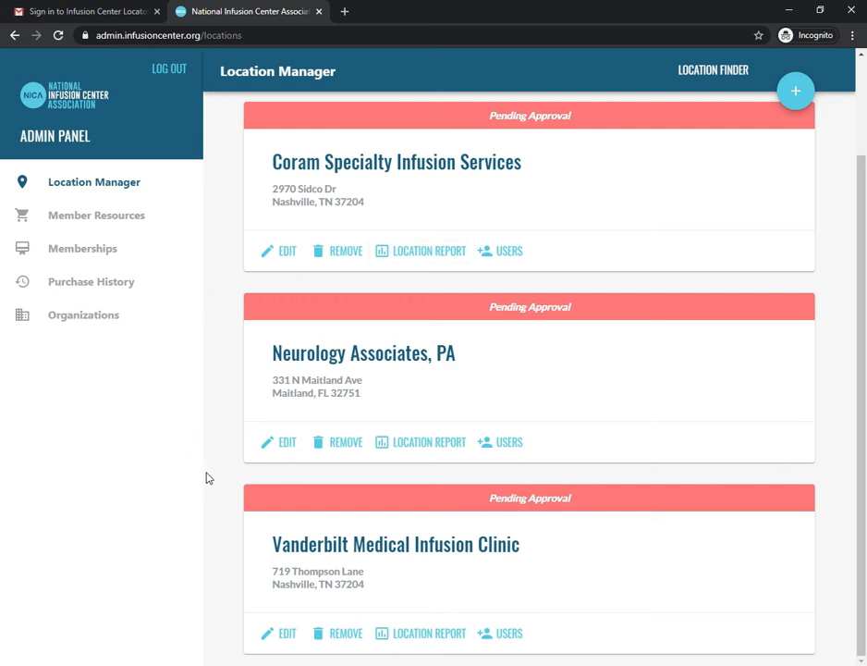
left_click(285, 452)
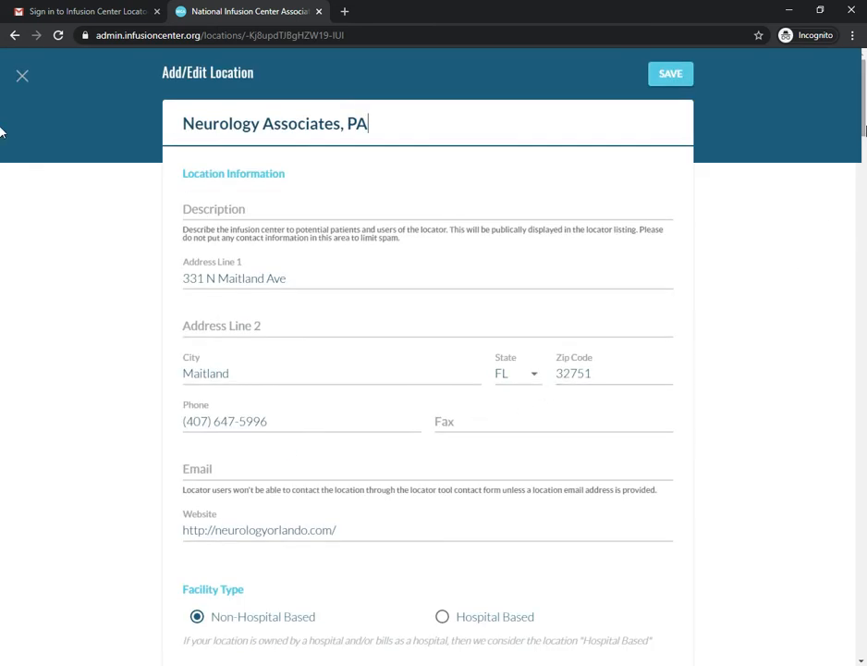
scroll(0, 137, "down", 2)
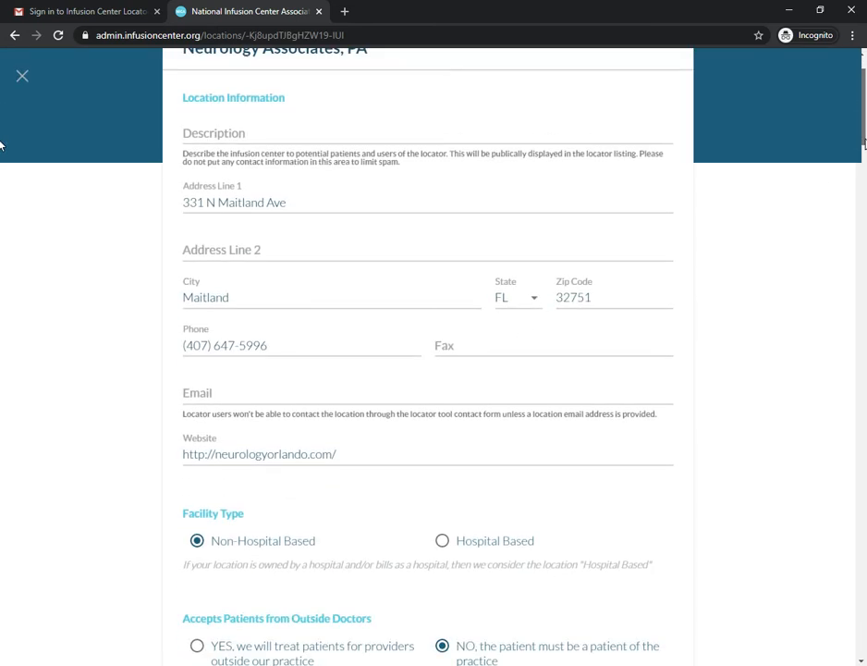
scroll(1, 150, "down", 4)
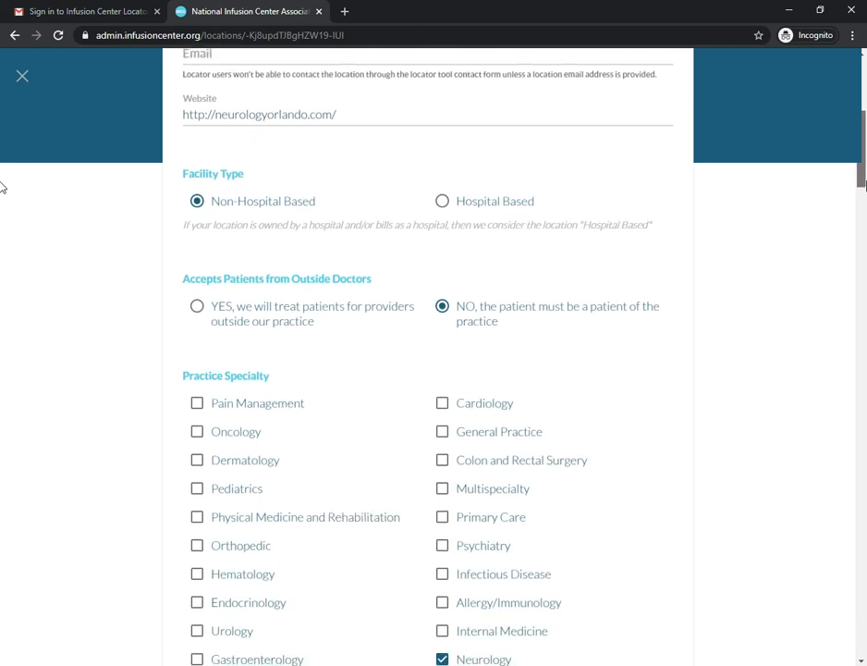
scroll(2, 192, "down", 2)
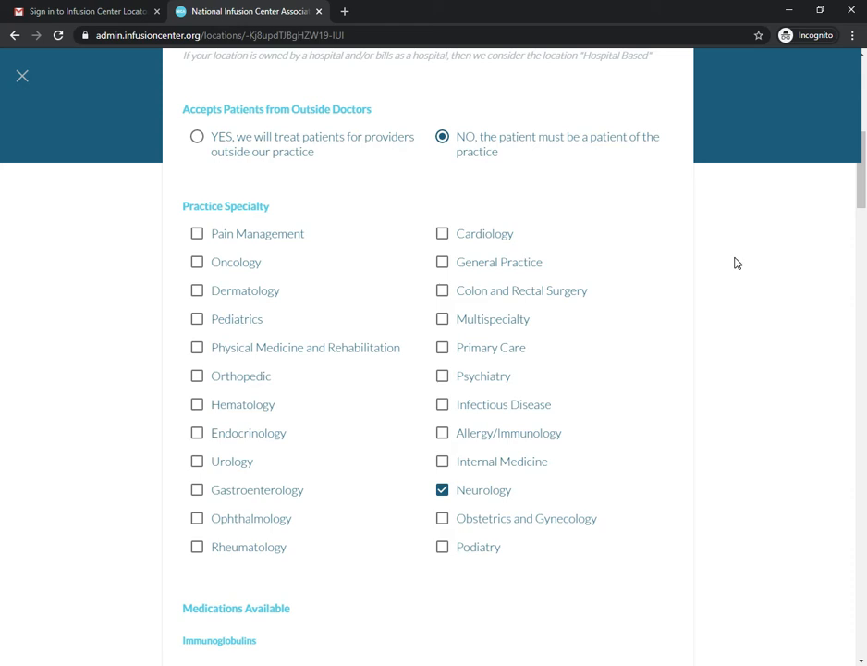
left_click_drag(861, 192, 862, 317)
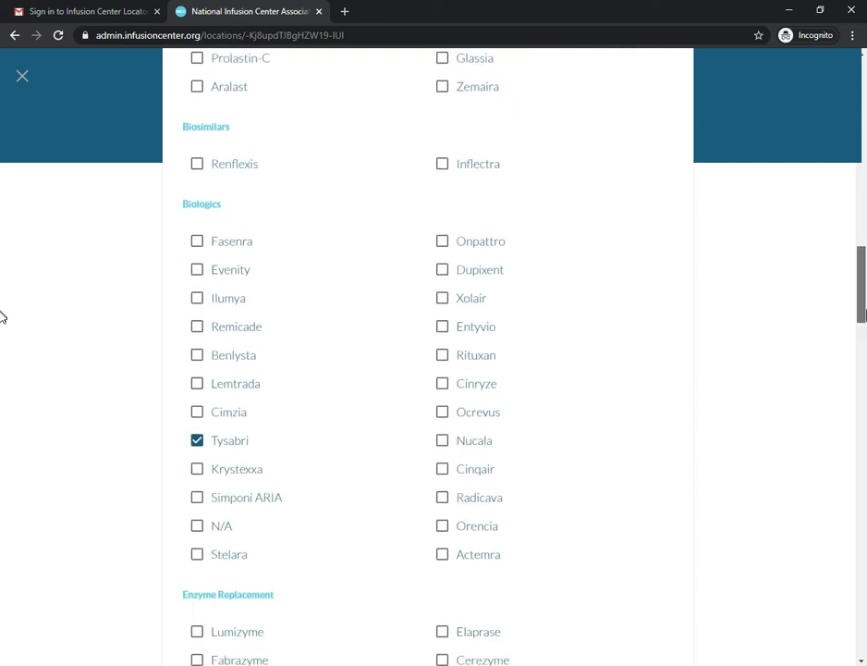
left_click_drag(3, 317, 2, 324)
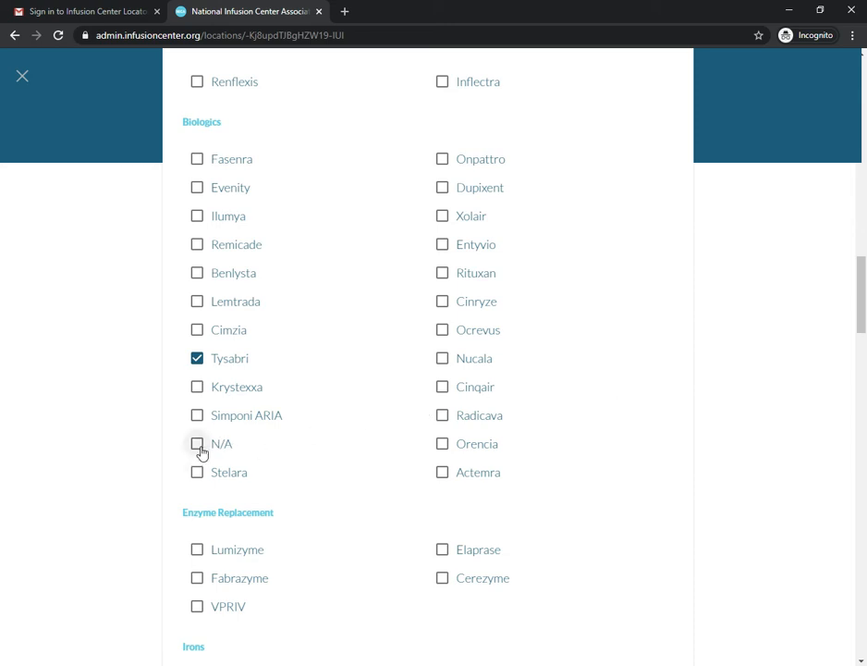
left_click_drag(859, 302, 863, 491)
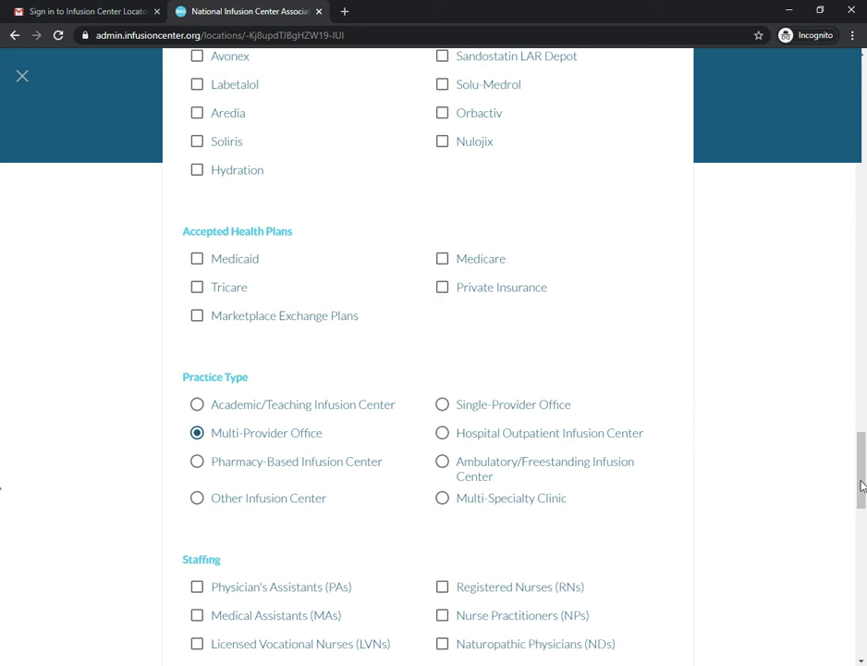
scroll(2, 476, "down", 2)
left_click_drag(863, 481, 863, 500)
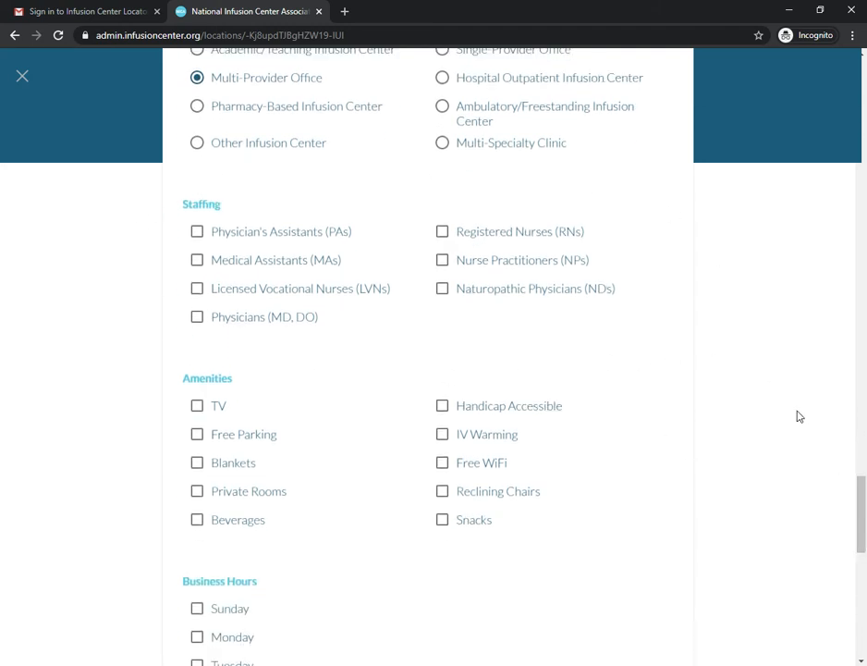
left_click_drag(864, 500, 864, 509)
scroll(738, 395, "up", 1)
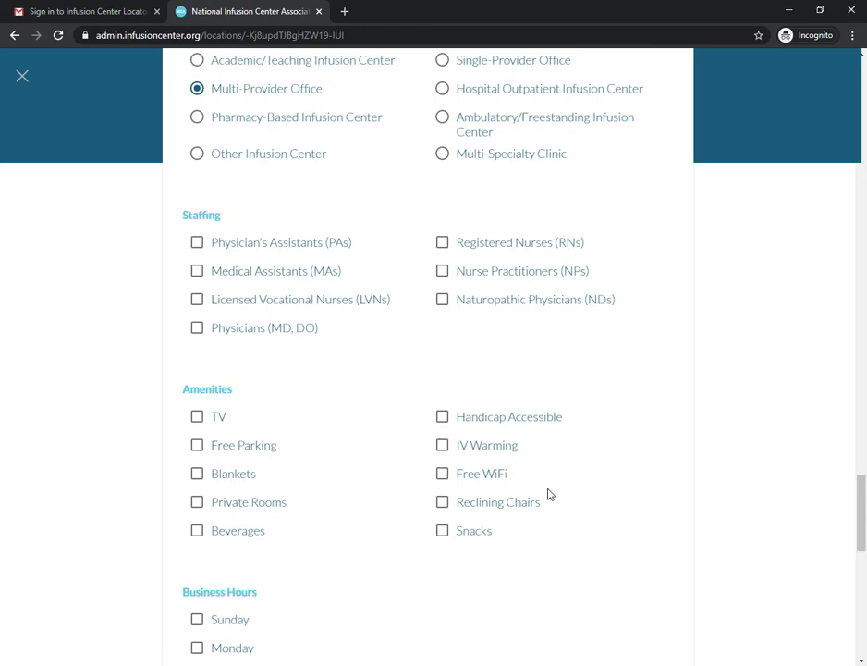
left_click_drag(866, 507, 866, 534)
scroll(2, 536, "down", 3)
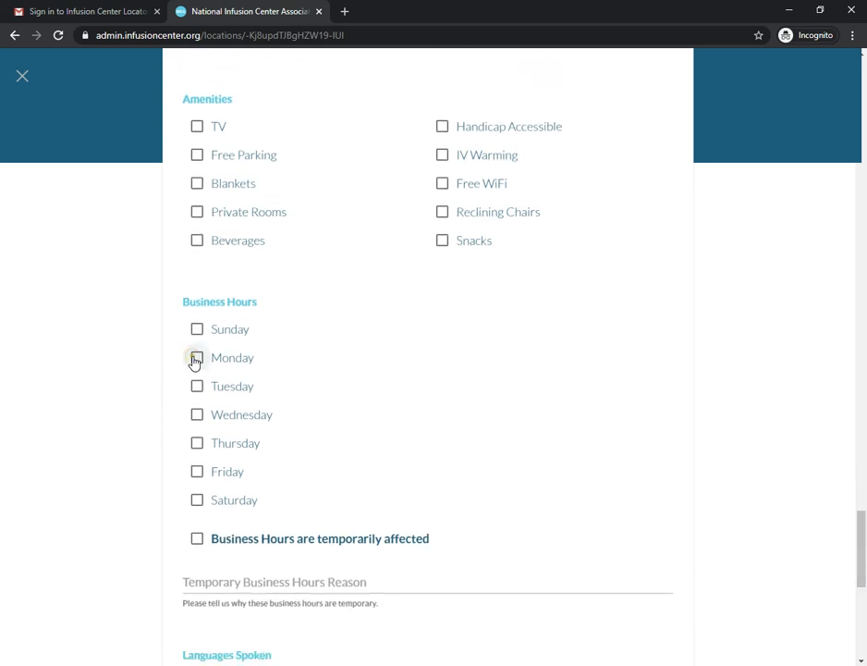
left_click(196, 358)
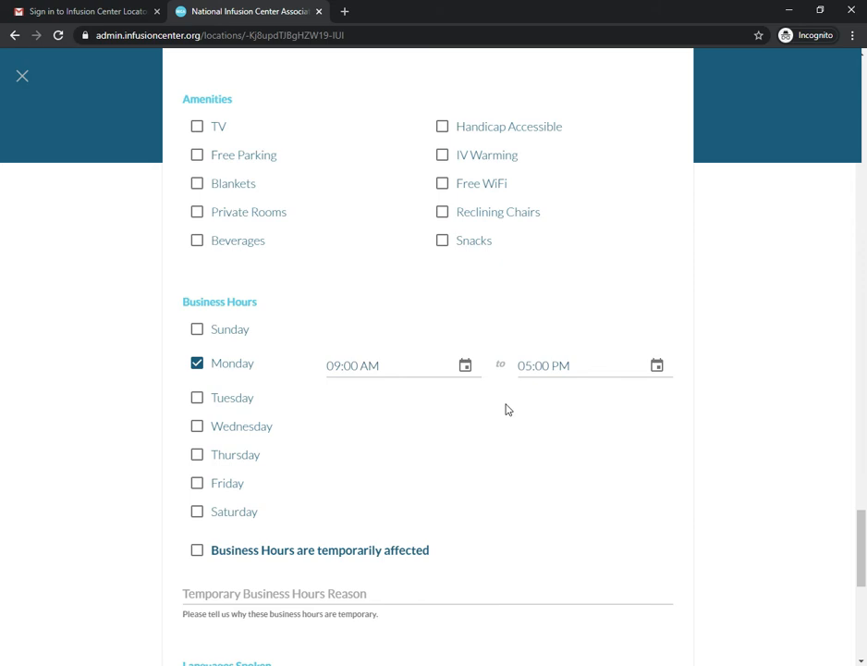
left_click(656, 367)
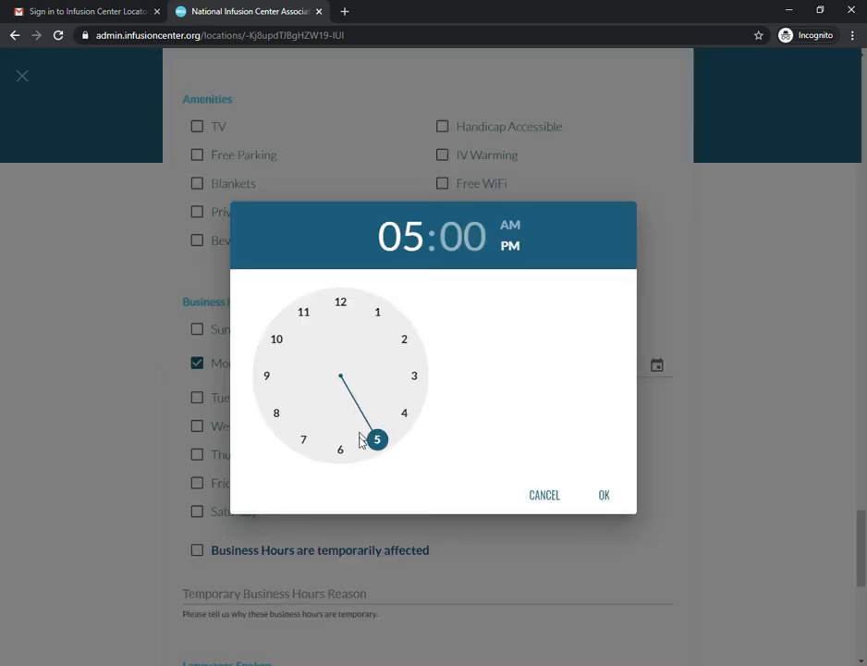
left_click(404, 416)
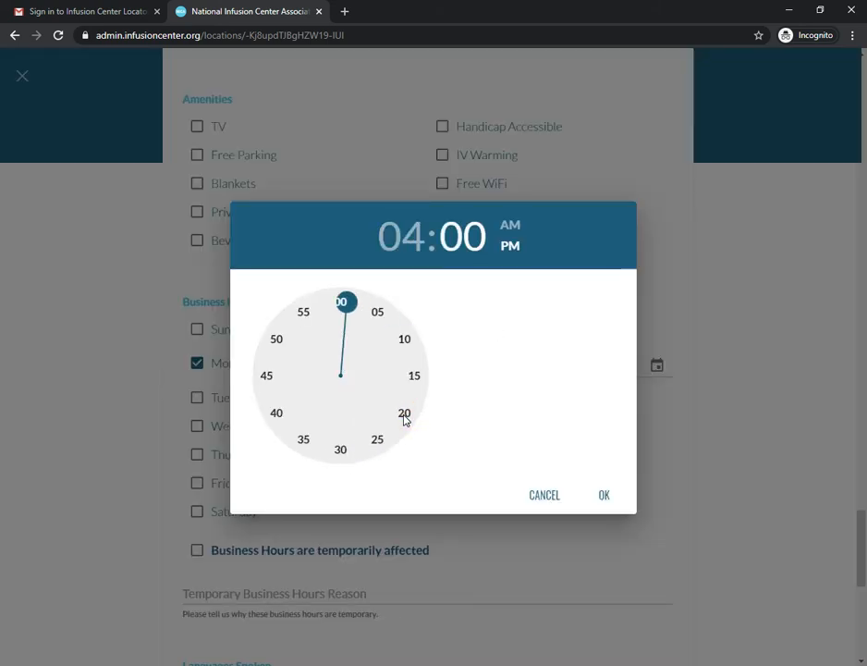
left_click(340, 451)
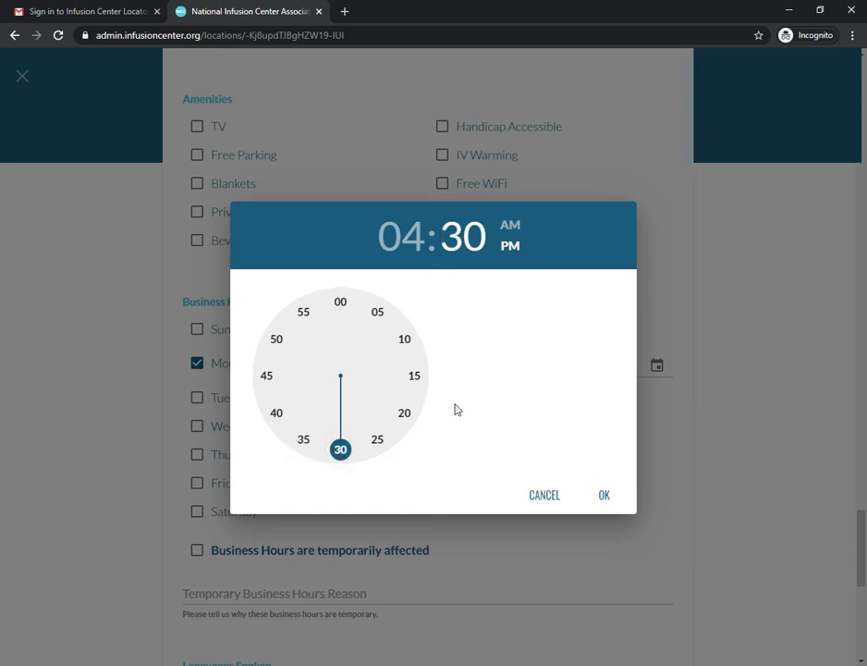
left_click(607, 498)
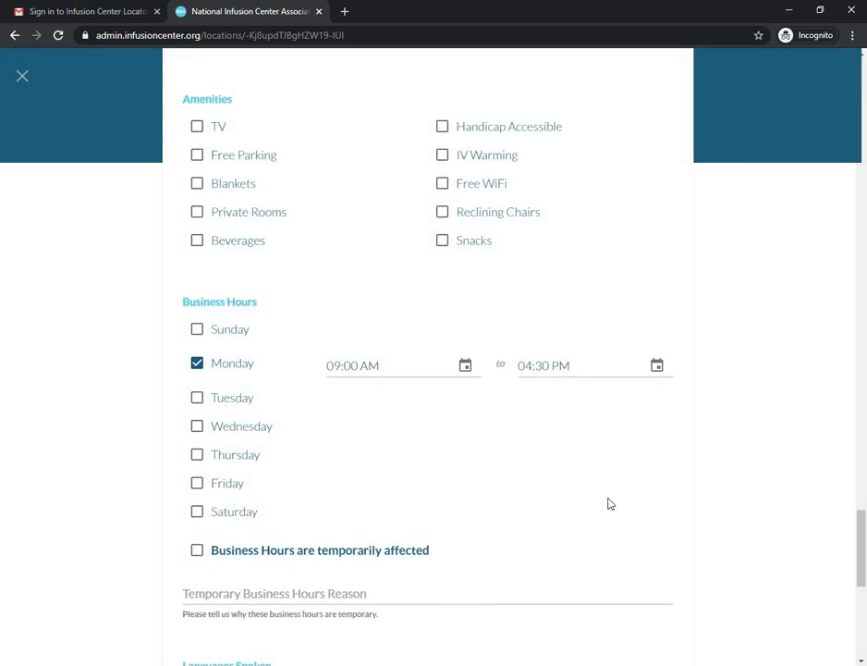
left_click(198, 364)
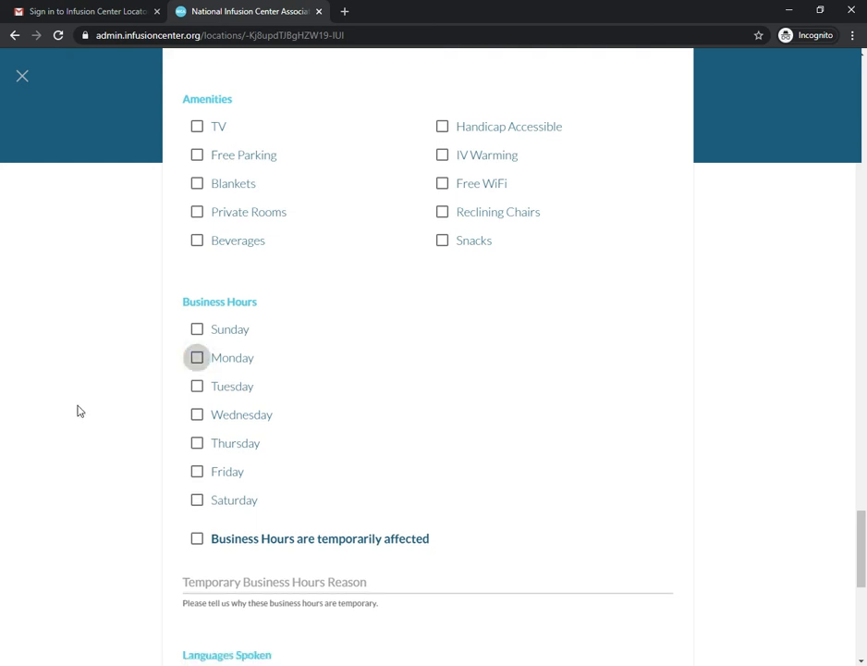
scroll(88, 416, "up", 1)
scroll(111, 389, "down", 3)
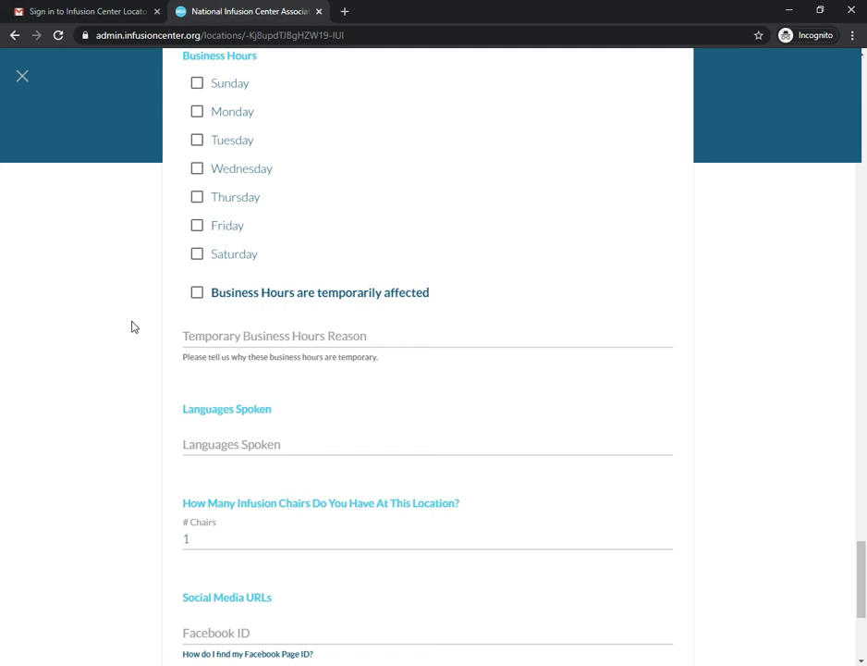
left_click(196, 297)
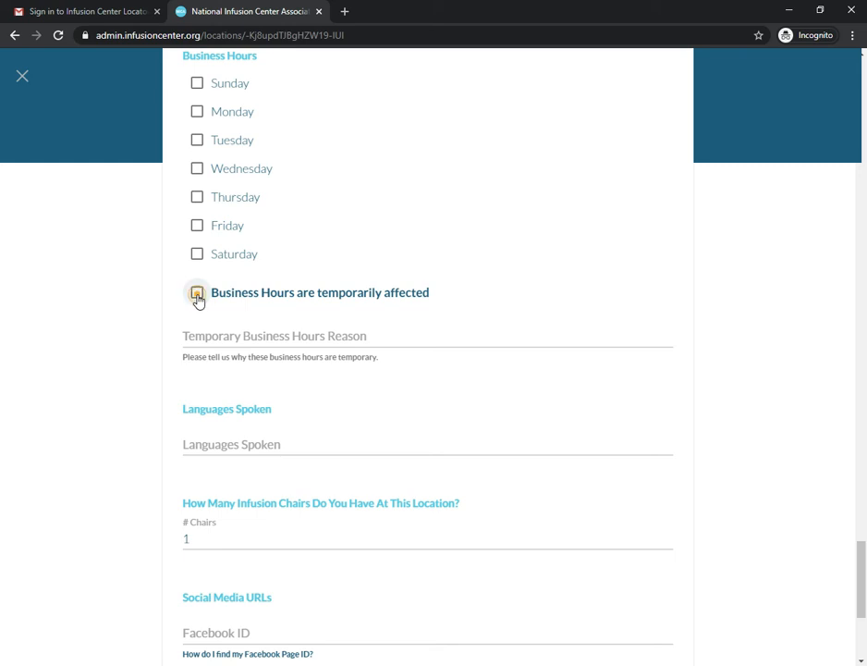
left_click(223, 338)
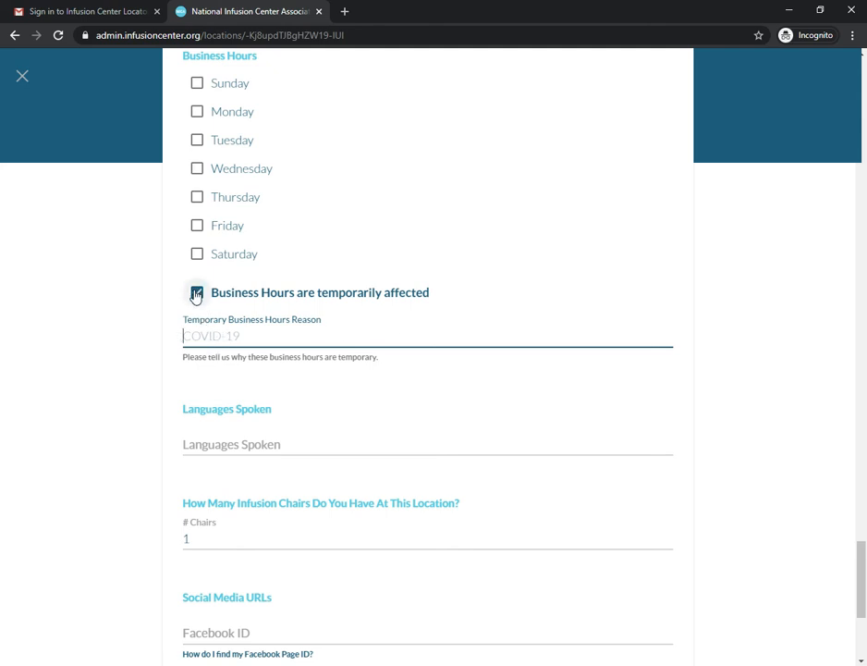
left_click(196, 294)
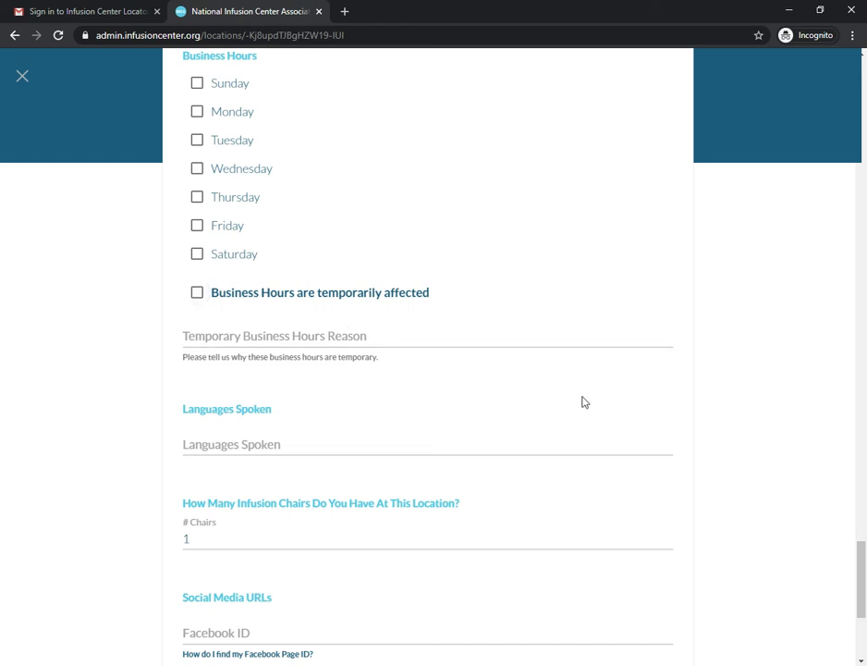
left_click_drag(858, 581, 3, 608)
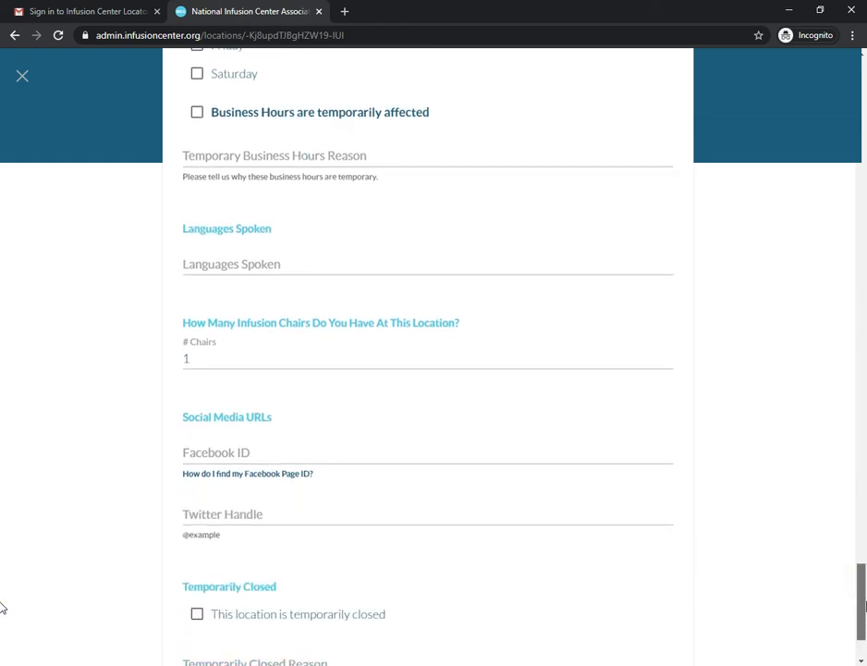
left_click(201, 266)
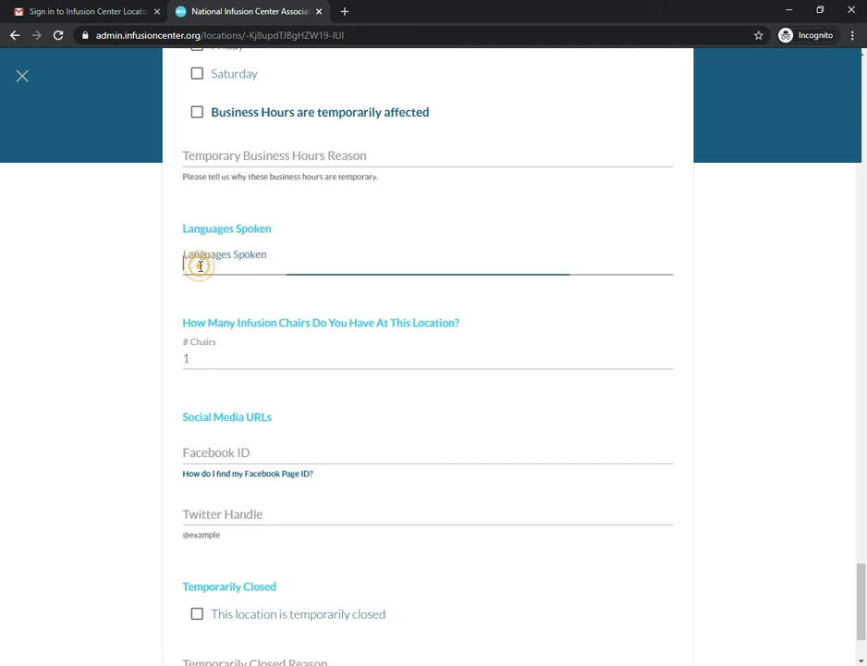
left_click(214, 358)
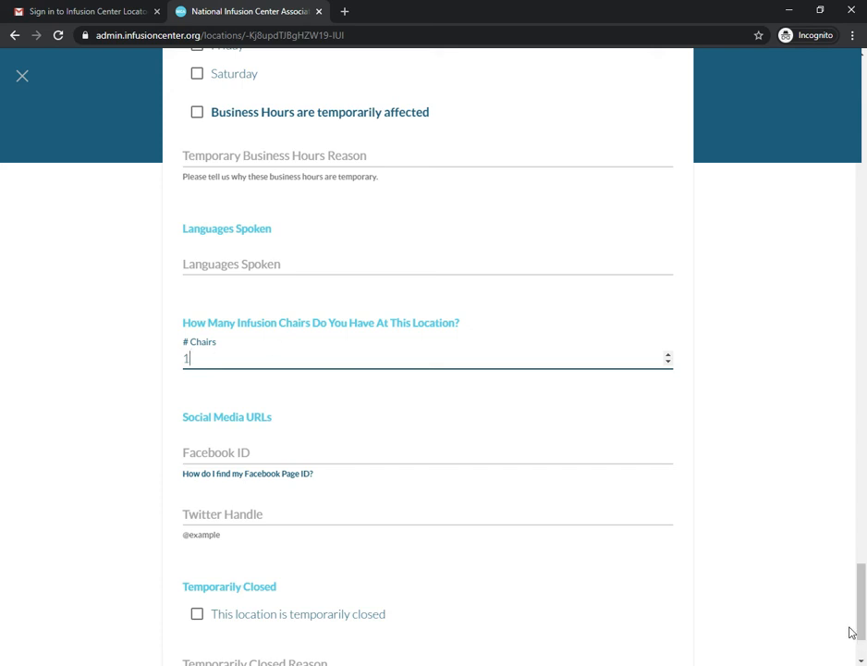
left_click(861, 601)
scroll(862, 601, "down", 3)
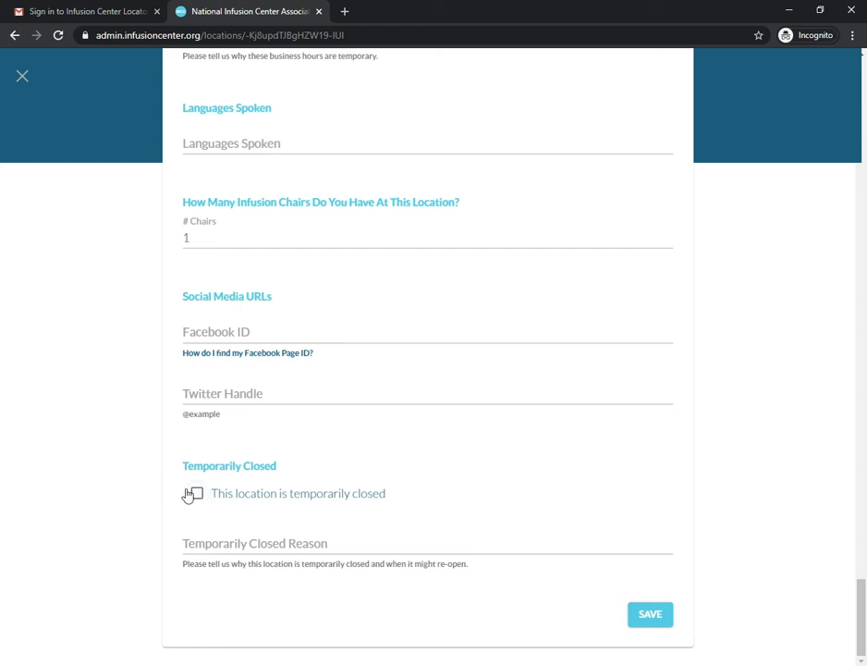
left_click(196, 496)
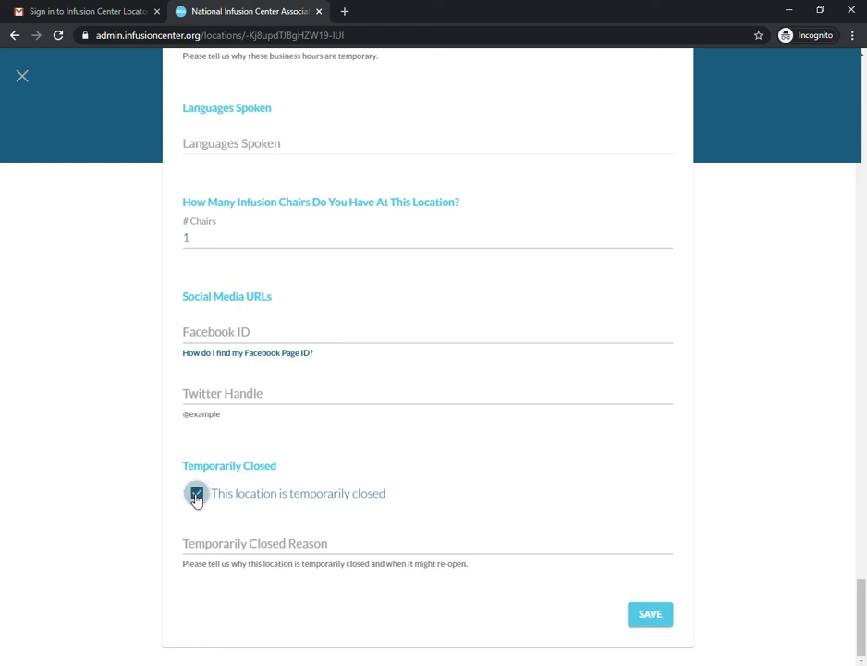
left_click(203, 544)
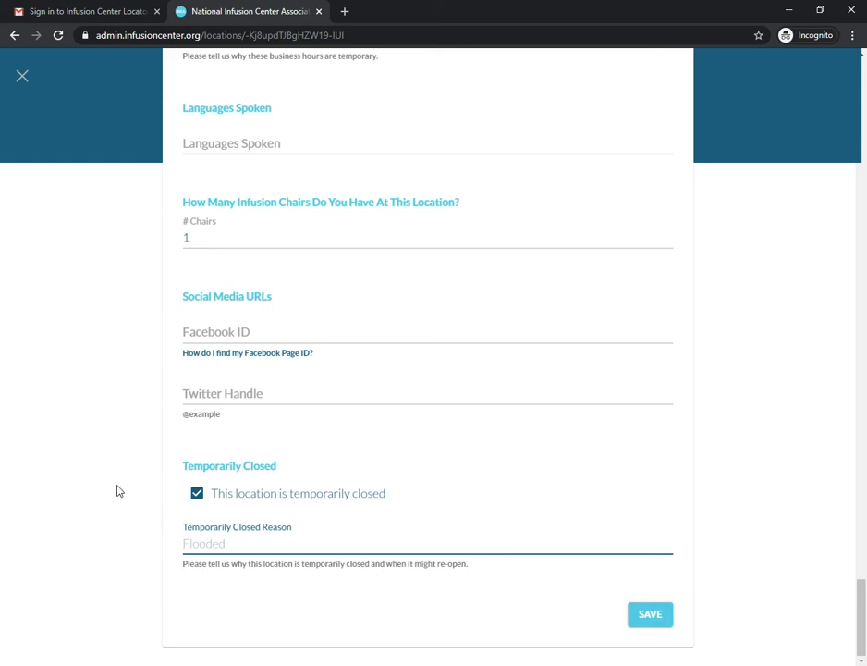
scroll(121, 494, "up", 2)
scroll(121, 493, "down", 2)
left_click(196, 497)
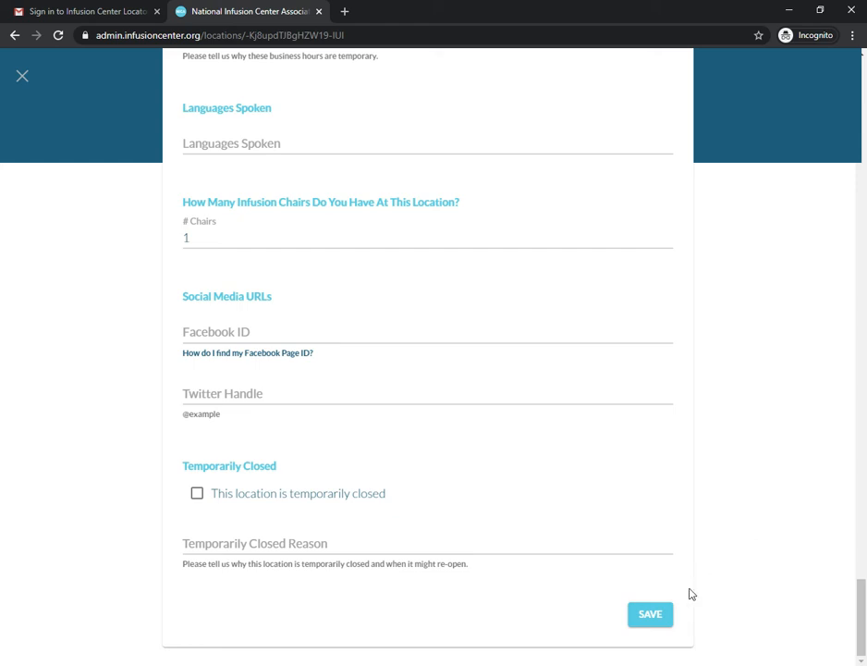
Save the Neurology Associates, PA location form and return to the Location Manager list.
left_click(653, 621)
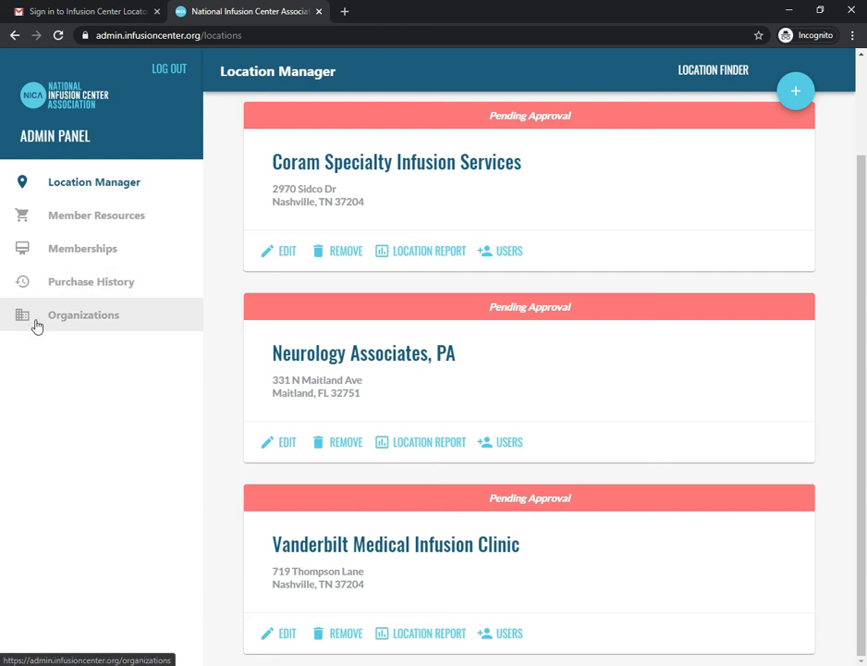
Add a test user's e-mail to the Neurology Associates, PA location's users and save.
left_click(502, 442)
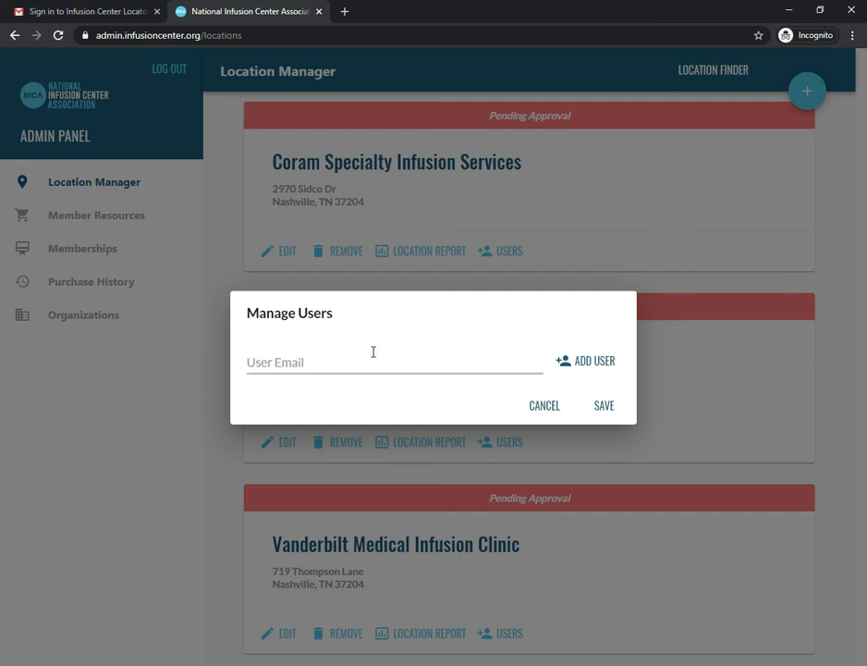
left_click(373, 352)
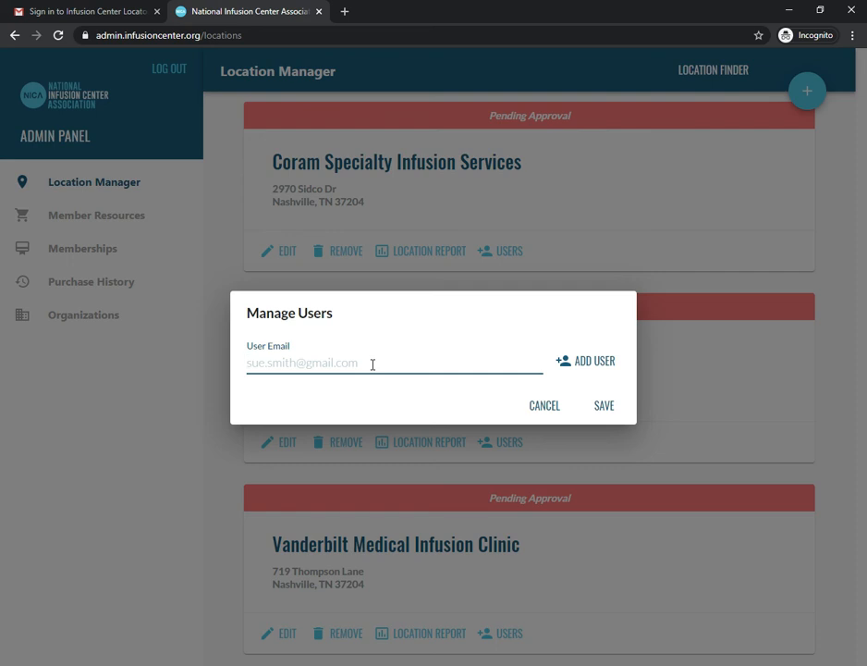
left_click(373, 365)
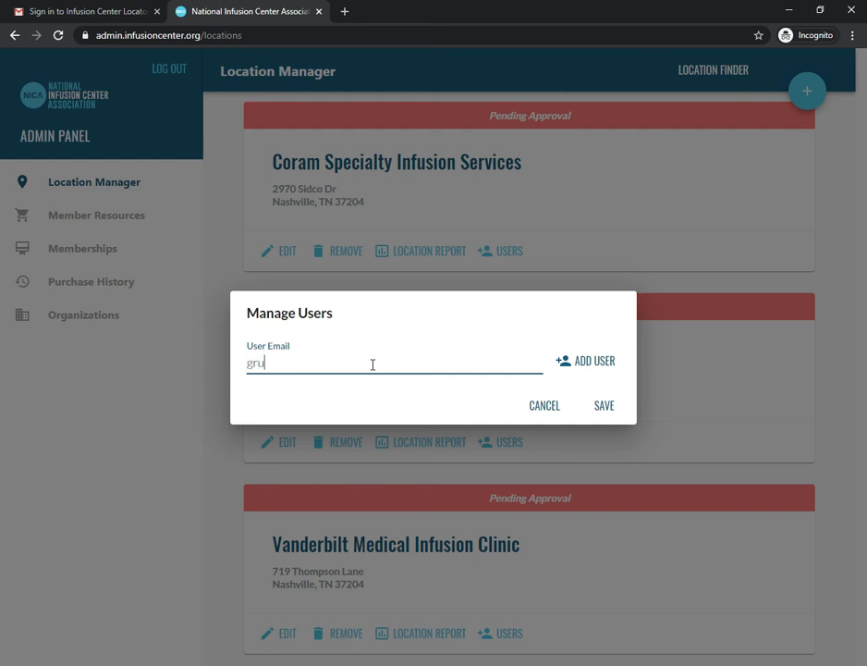
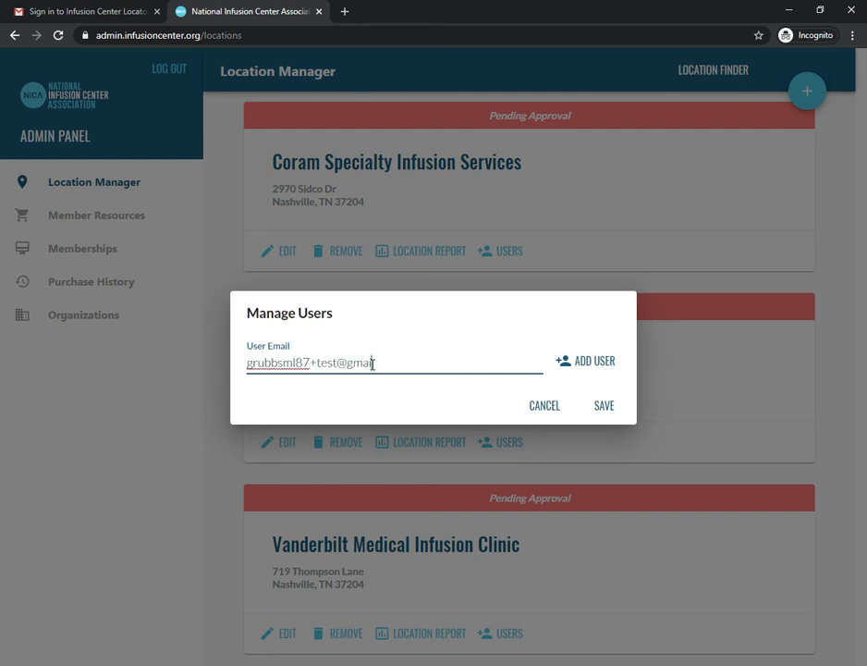
left_click(607, 371)
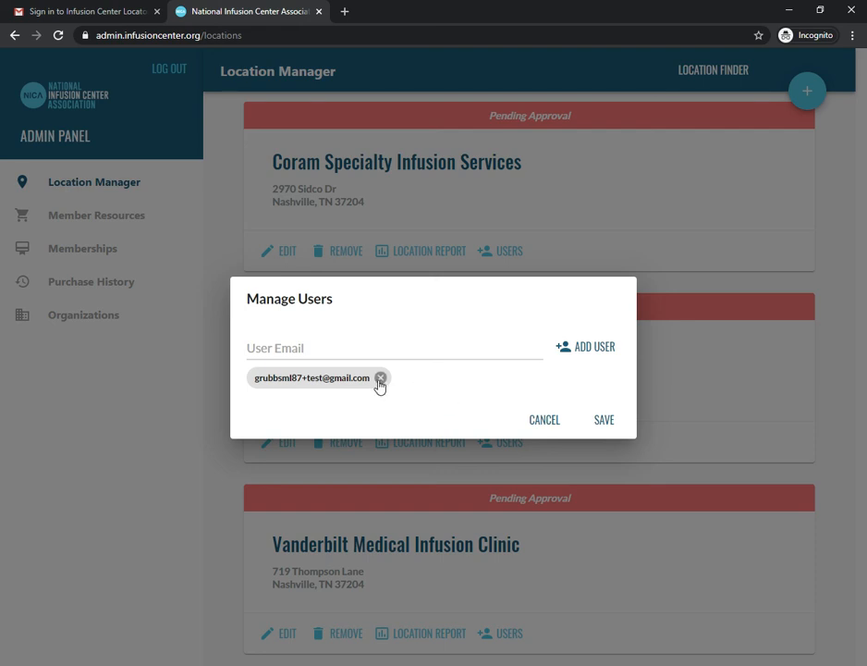
left_click(606, 427)
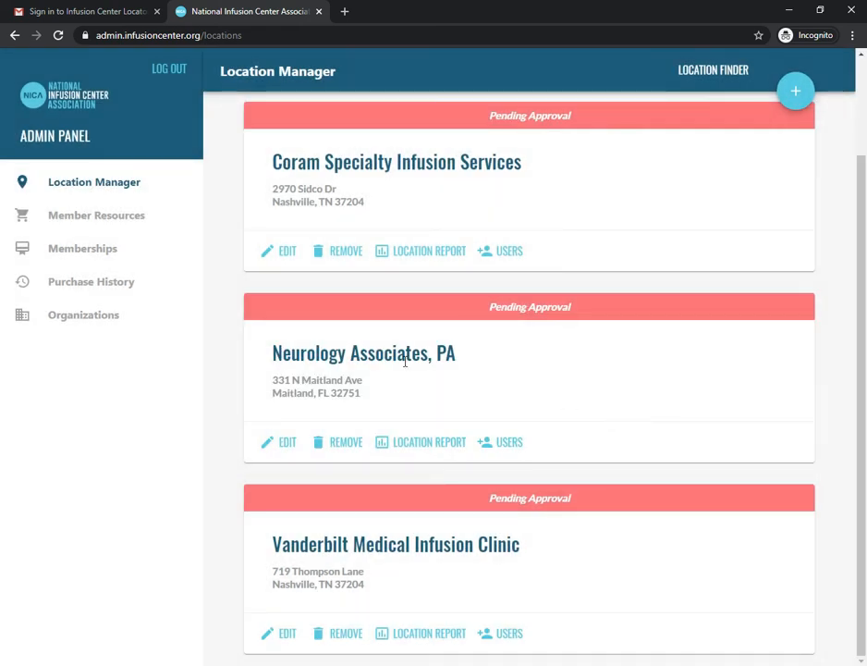
left_click(58, 7)
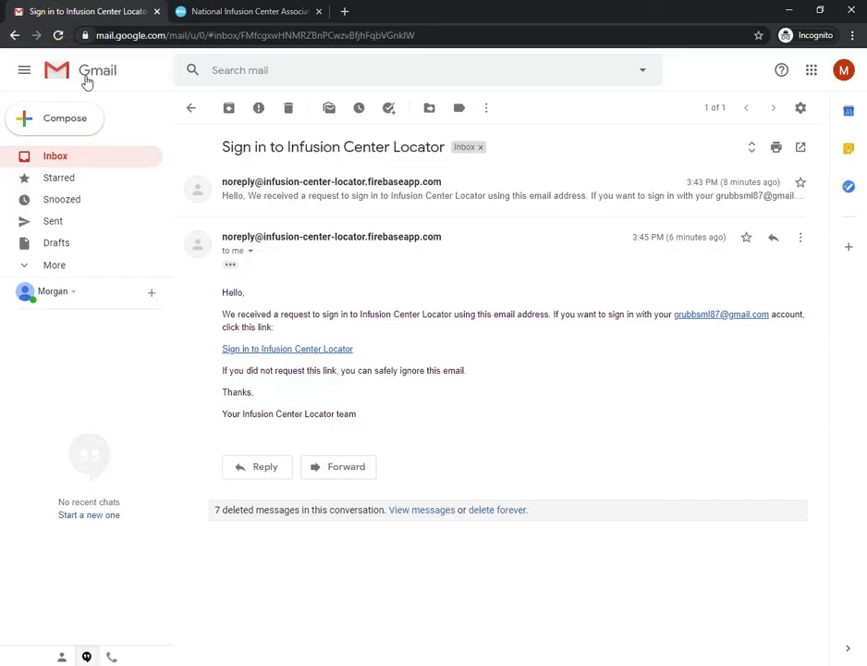
left_click(75, 167)
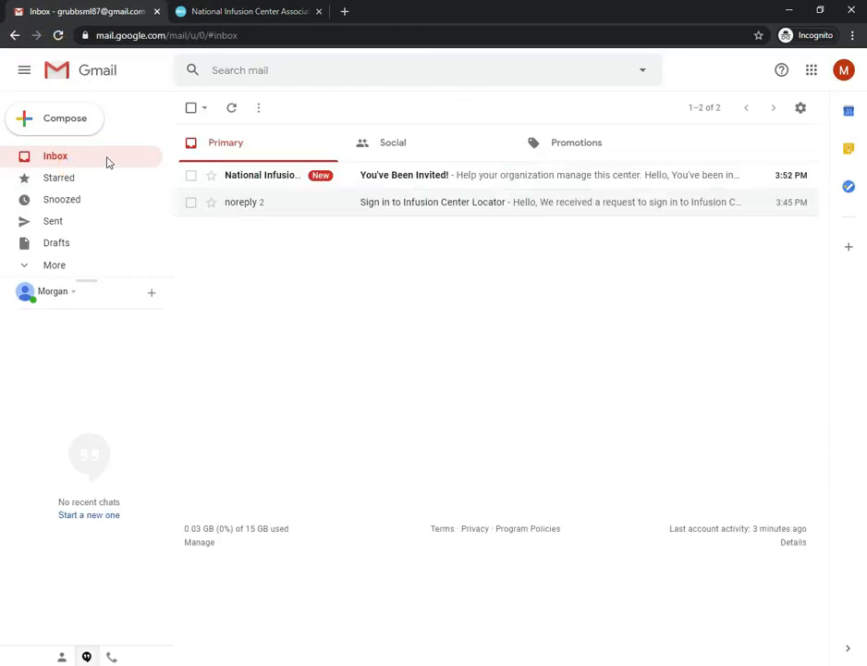
left_click(400, 183)
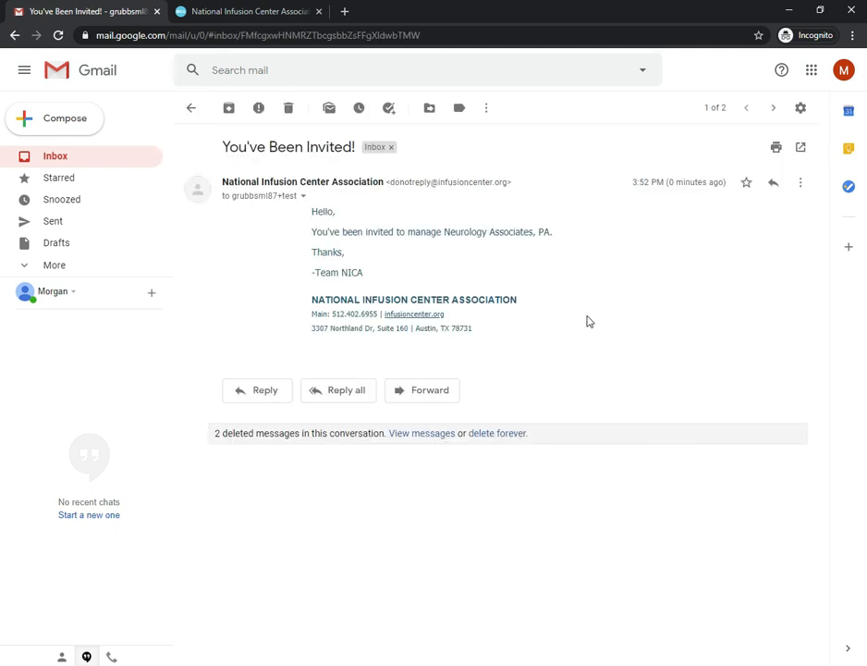
left_click(246, 9)
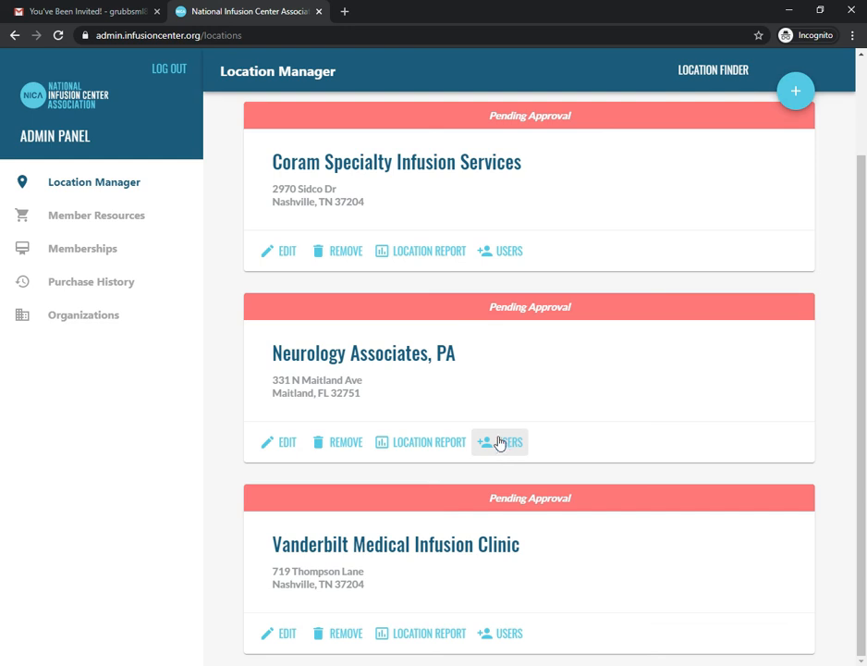
Rename the organization from My Organization to My Office.
left_click(71, 321)
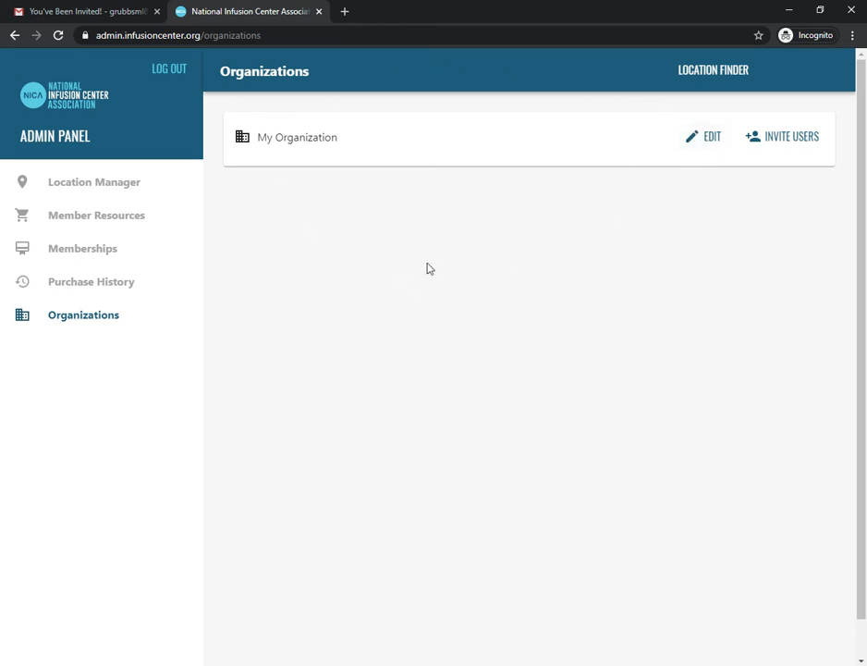
left_click(697, 139)
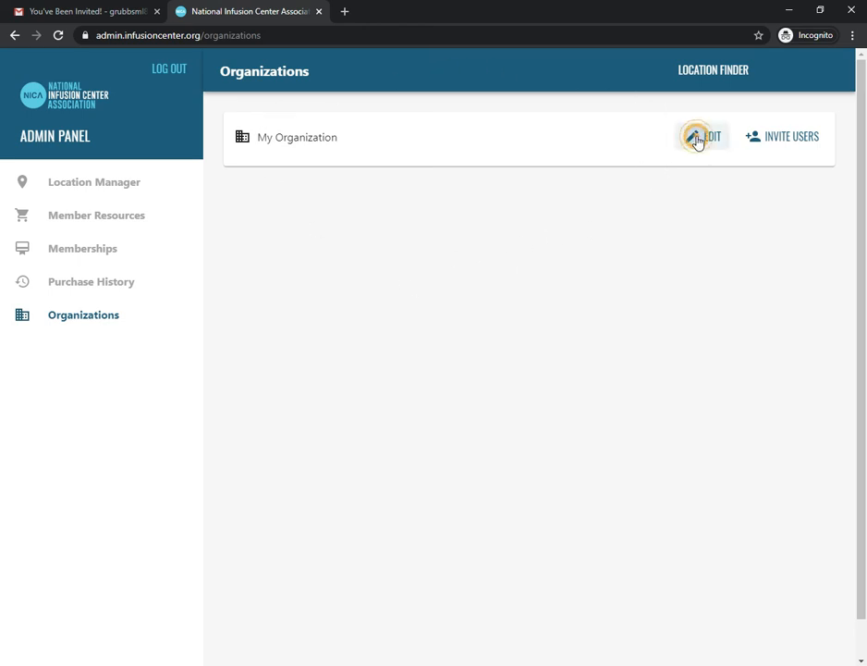
left_click_drag(364, 302, 243, 298)
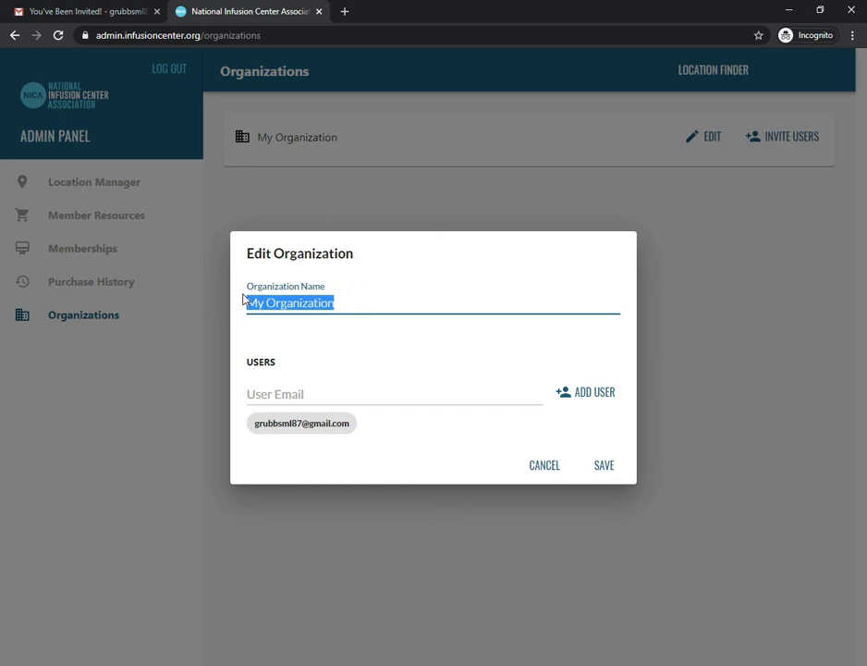
type("My OFfic")
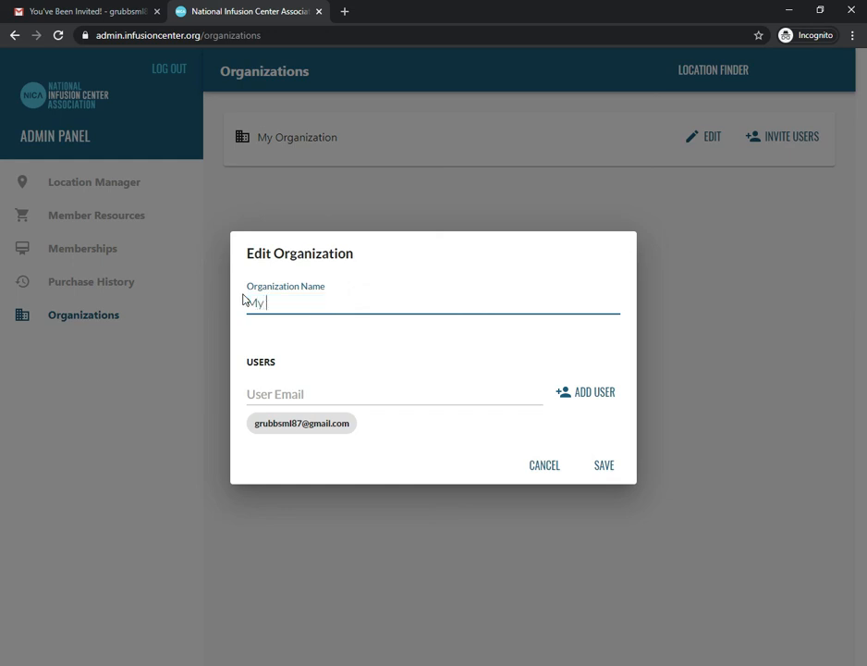
key("BackSpace")
key("BackSpace")
key("BackSpace")
key("BackSpace")
type("ffice")
Add a second test user's e-mail to the organization and save it.
left_click(285, 394)
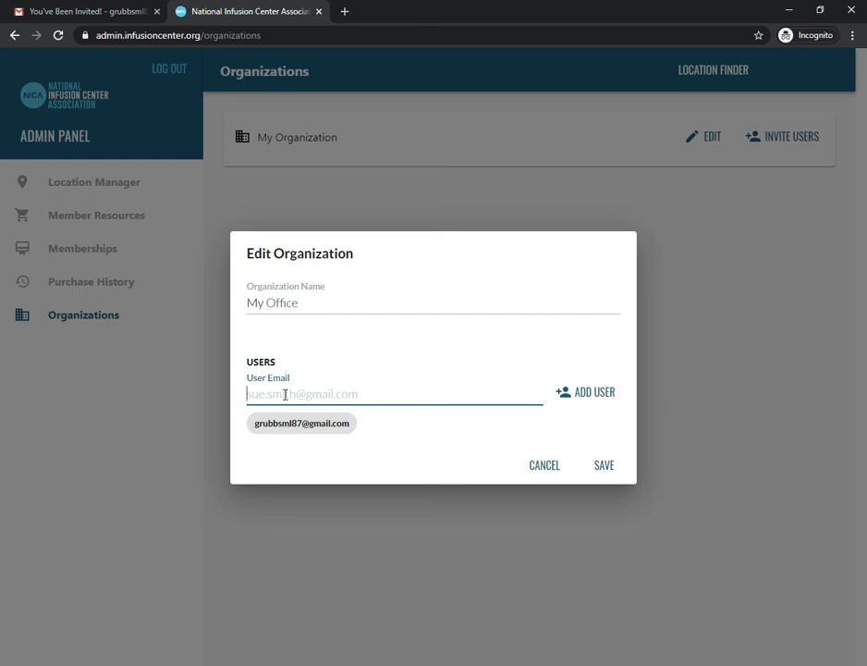
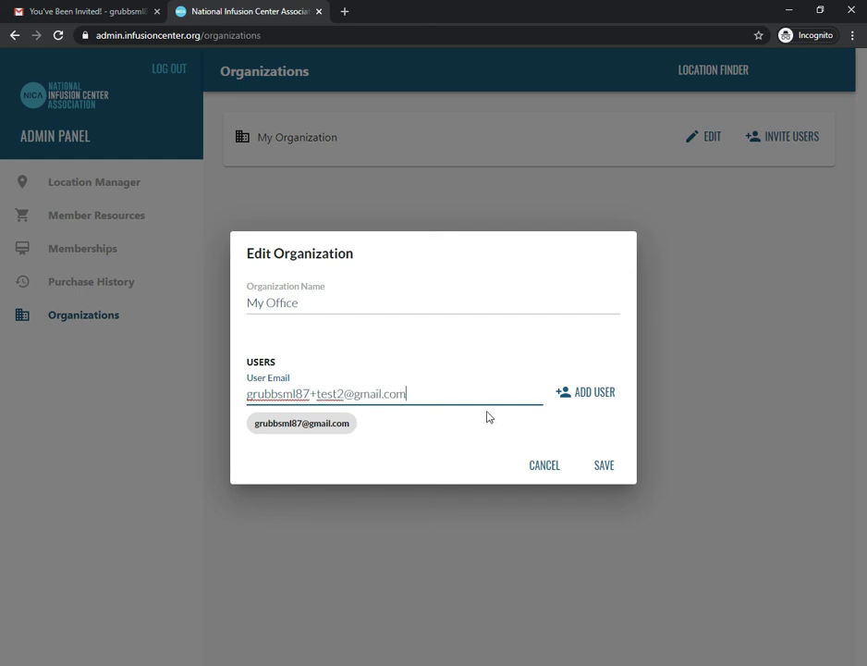
left_click(586, 398)
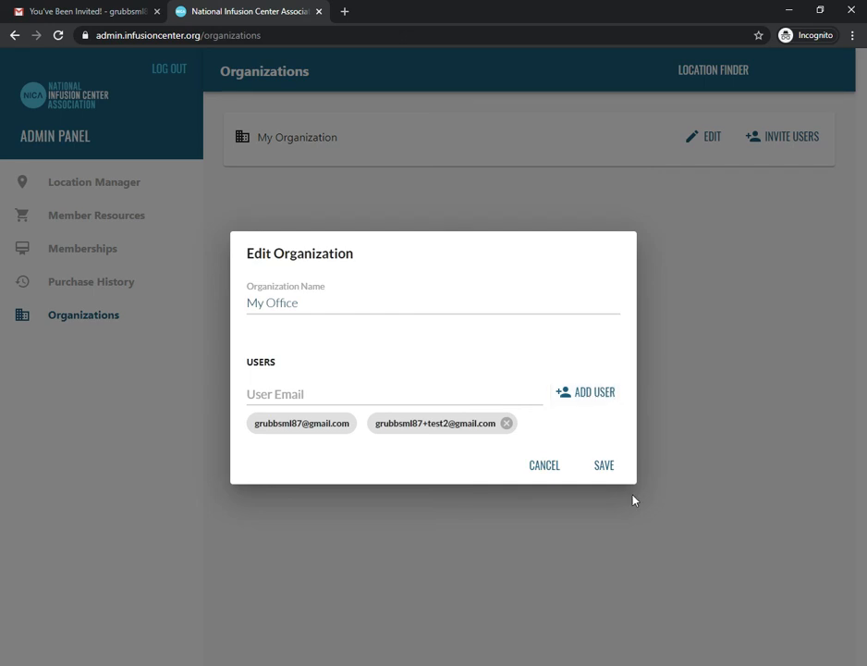
left_click(610, 468)
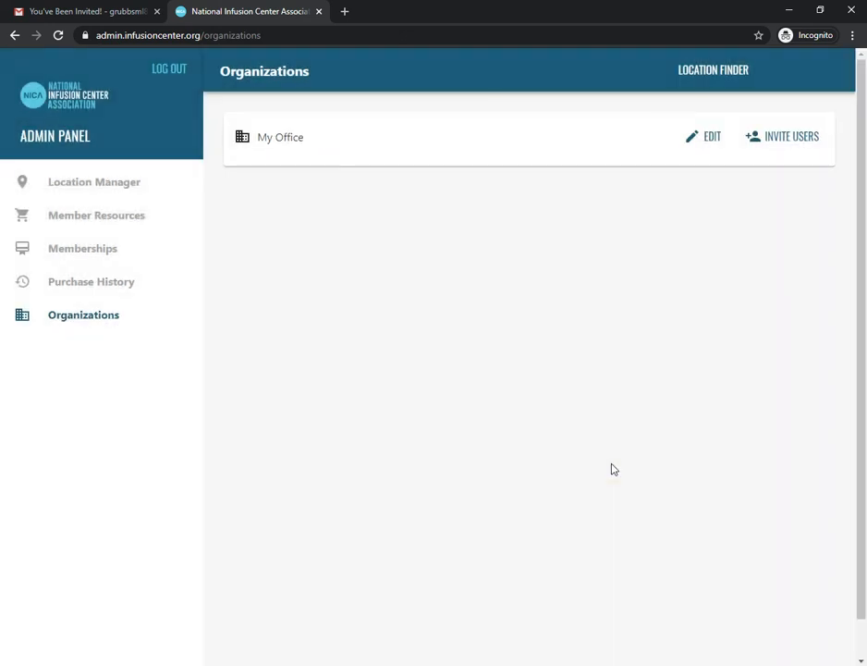
left_click(57, 11)
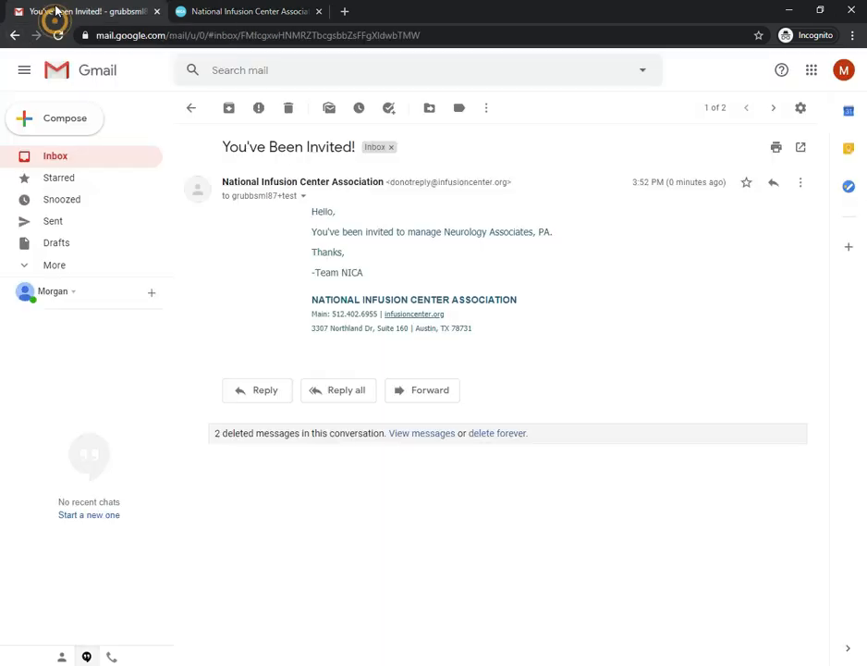
left_click(191, 109)
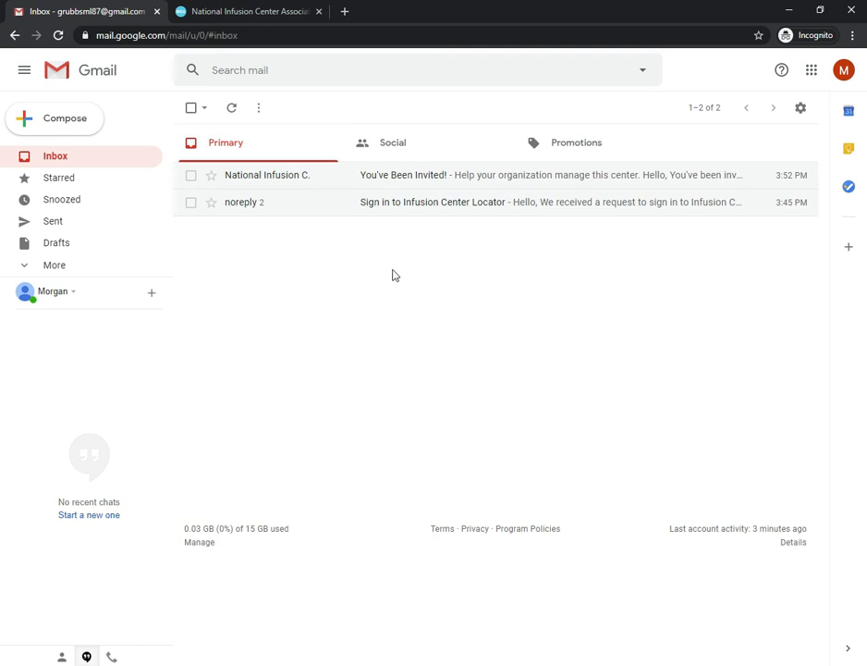
left_click(390, 177)
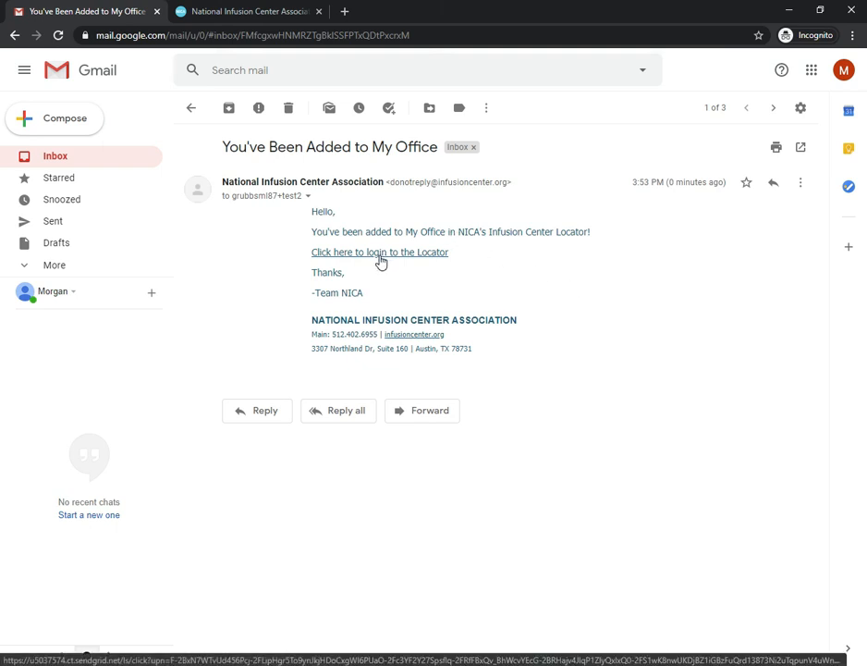
left_click(287, 11)
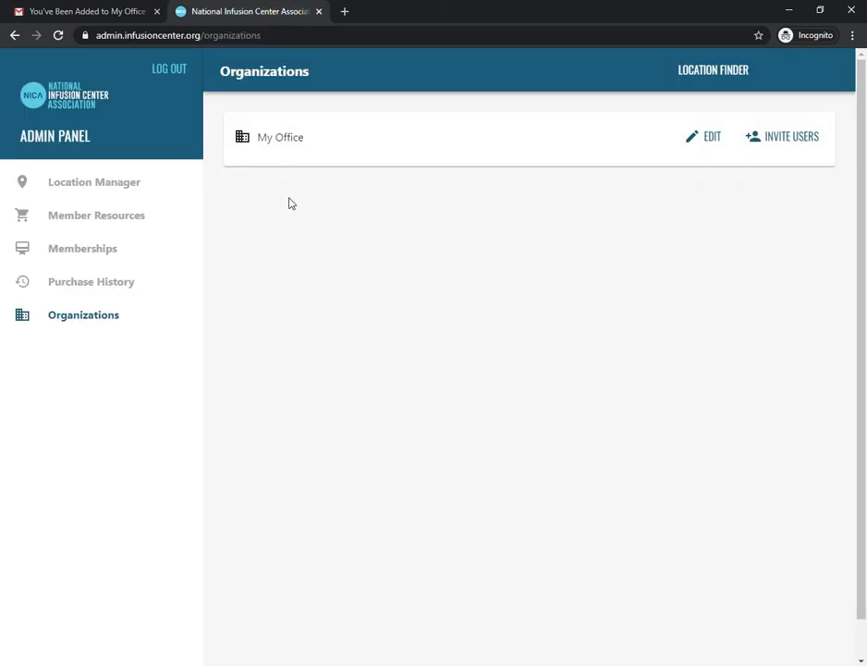